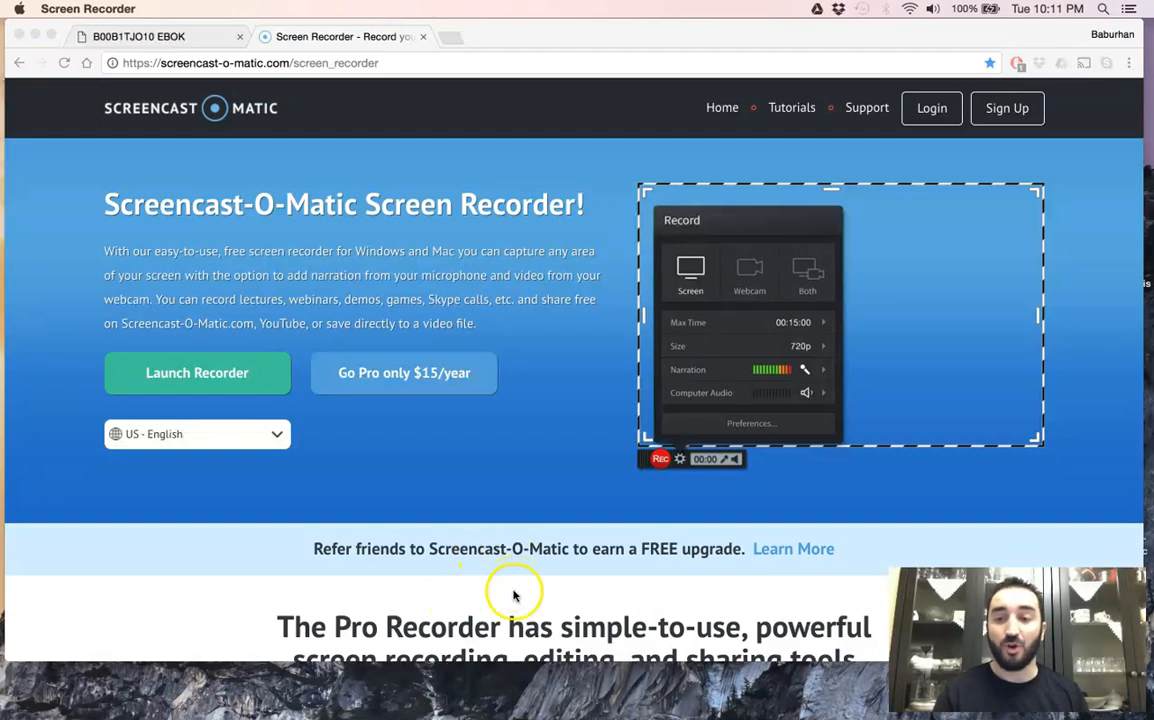
Step: Switch to SPSS Statistics and create a new empty dataset
{"action": "mouse_move", "coordinate": [620, 705]}
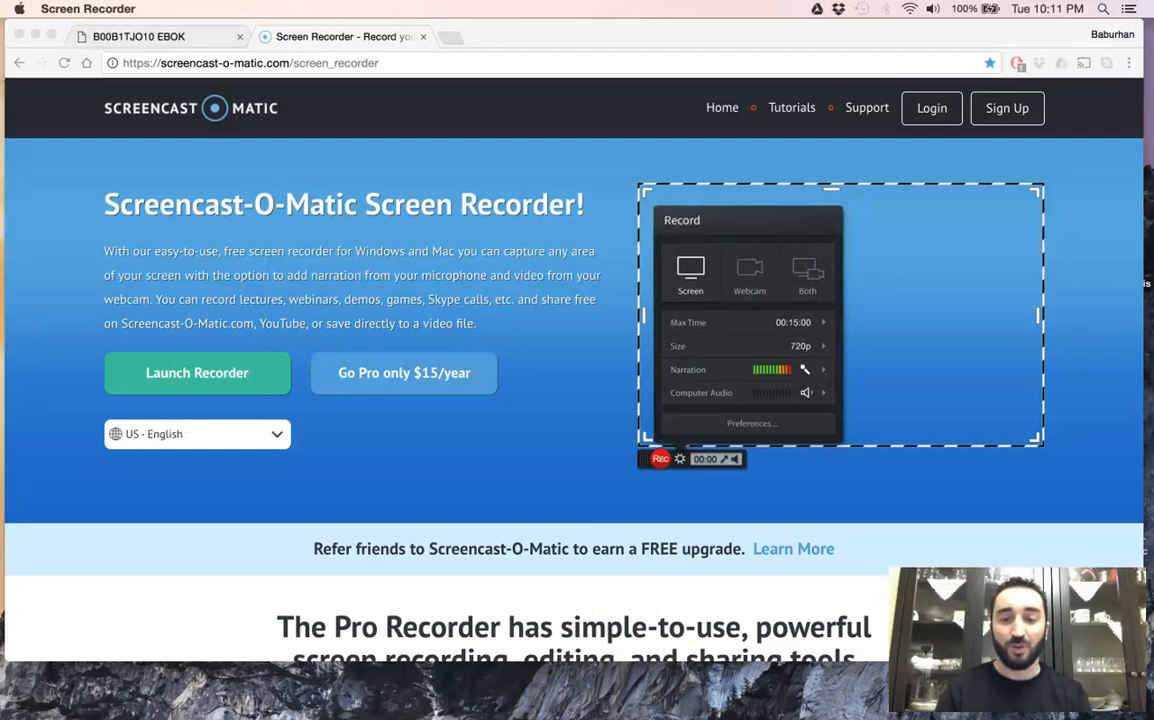
{"action": "mouse_move", "coordinate": [781, 710]}
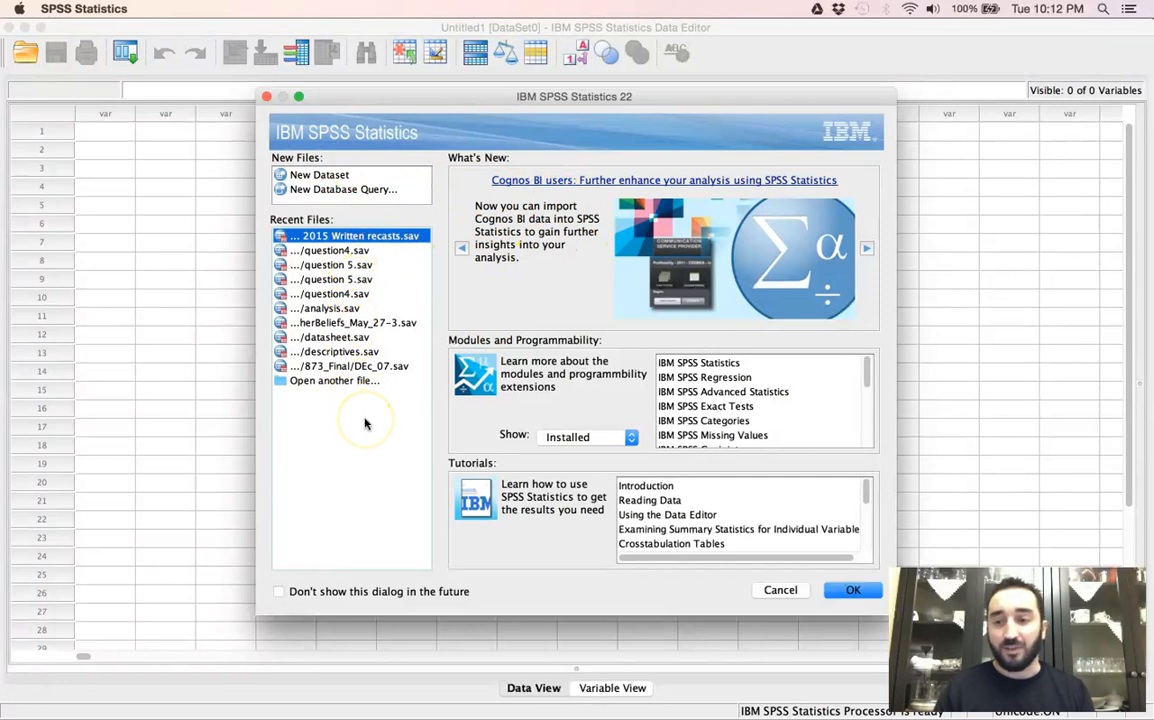
{"action": "left_click", "coordinate": [325, 175]}
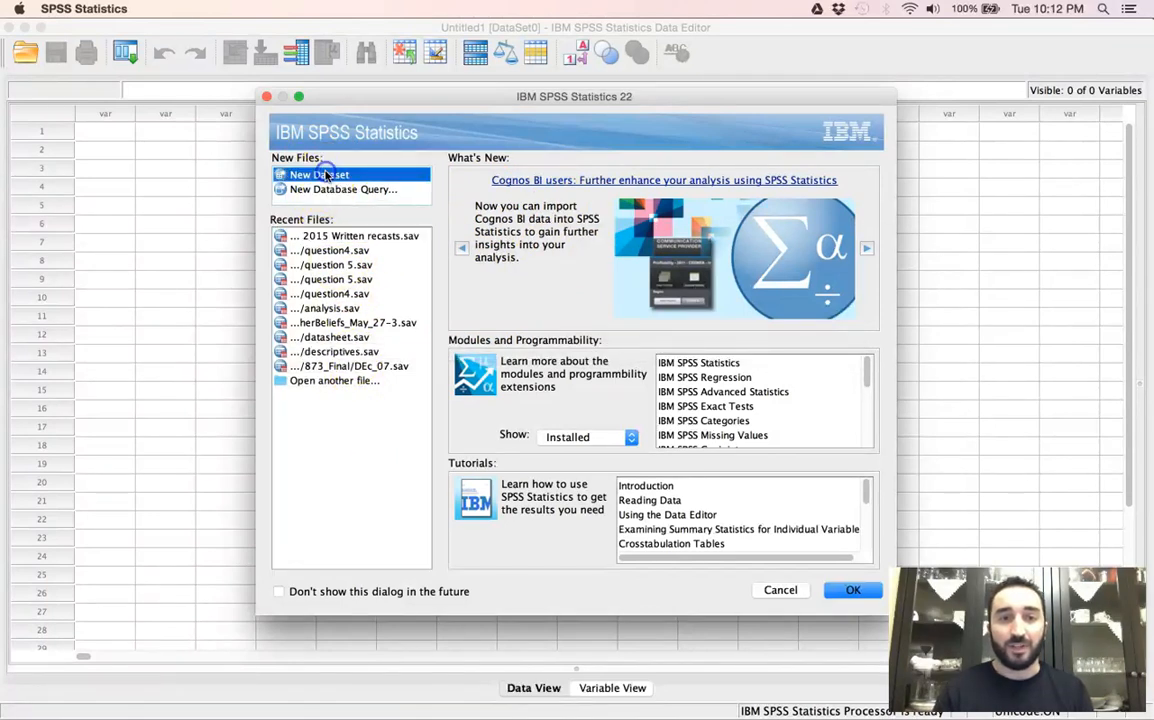
{"action": "left_click", "coordinate": [855, 590]}
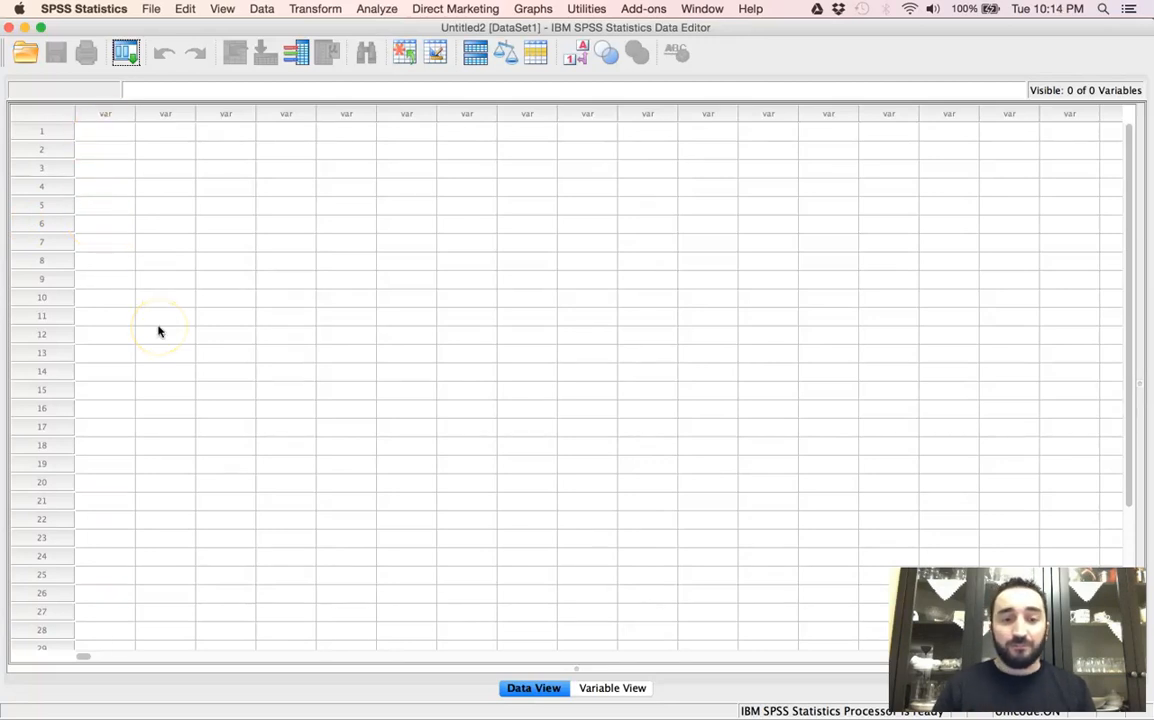
Step: Show the variable definitions and name the first variable ID
{"action": "left_click", "coordinate": [605, 689]}
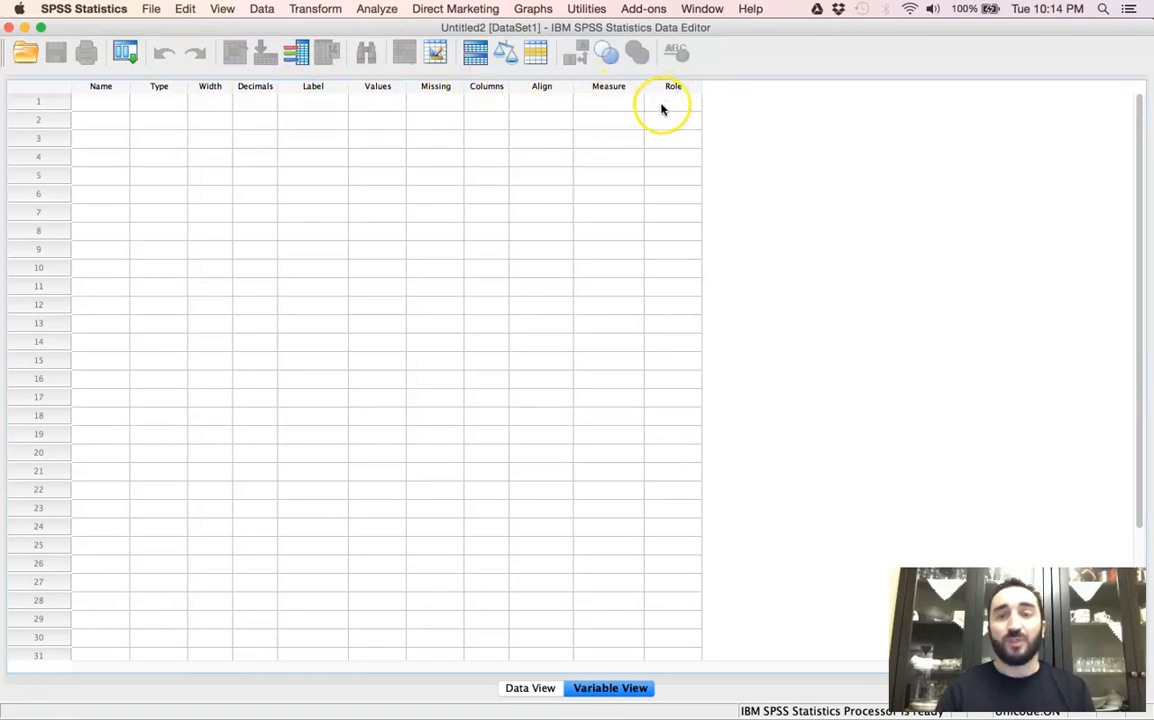
{"action": "left_click", "coordinate": [96, 102]}
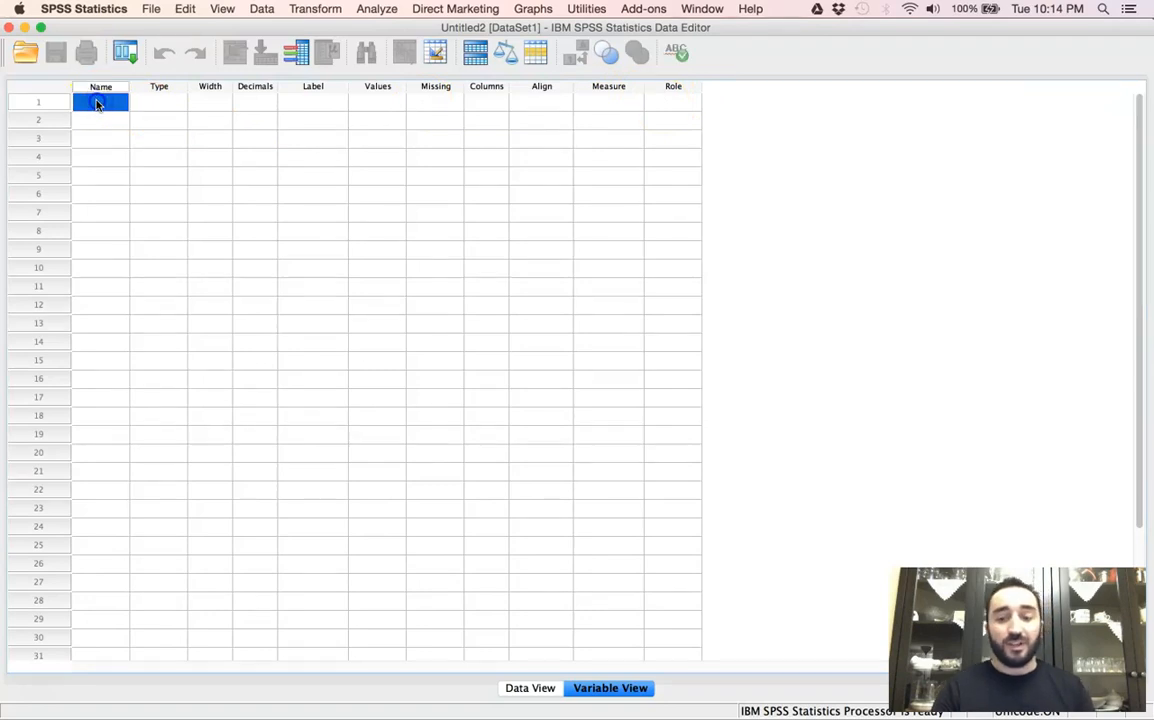
{"action": "left_click", "coordinate": [96, 103]}
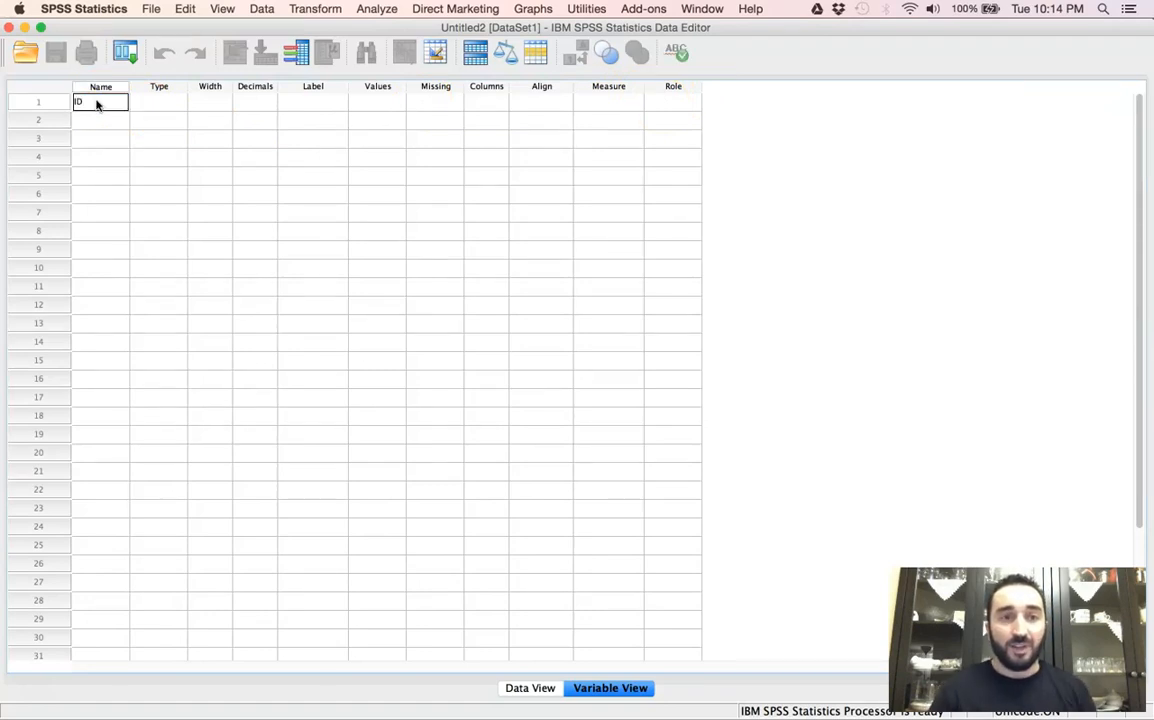
{"action": "left_click", "coordinate": [133, 107]}
Step: Open the variable type settings of ID and accept the Numeric type
{"action": "left_click", "coordinate": [167, 100]}
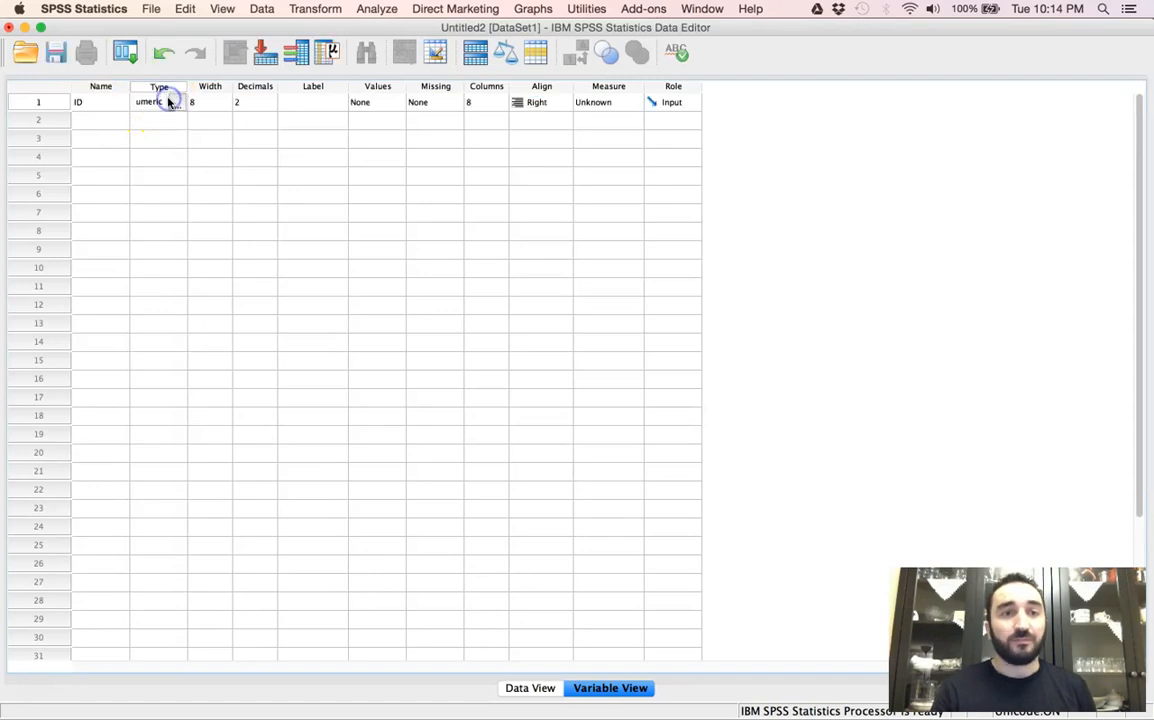
{"action": "left_click", "coordinate": [178, 104]}
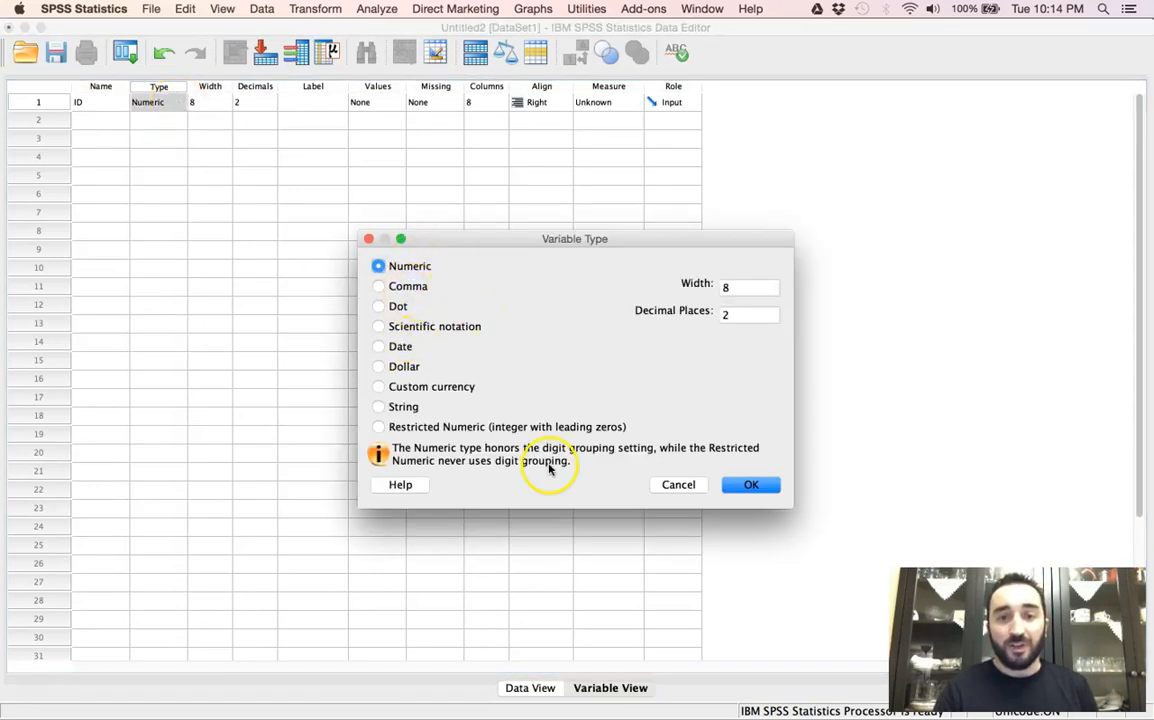
{"action": "left_click", "coordinate": [751, 486]}
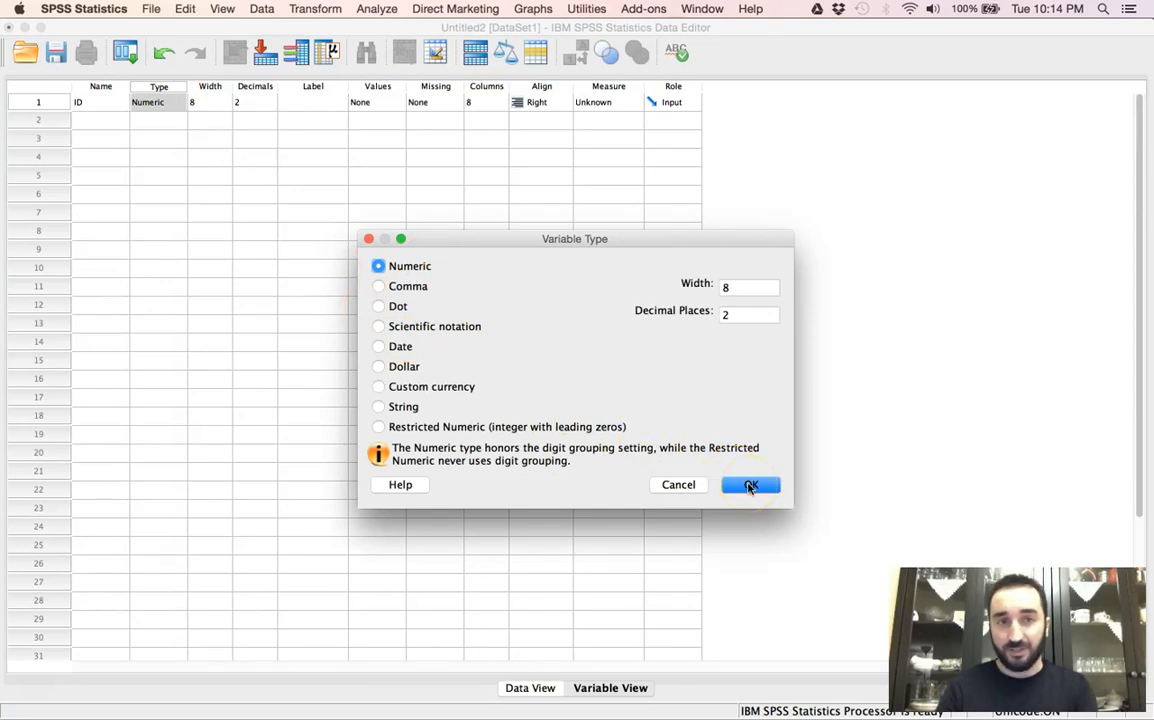
{"action": "left_click", "coordinate": [751, 486]}
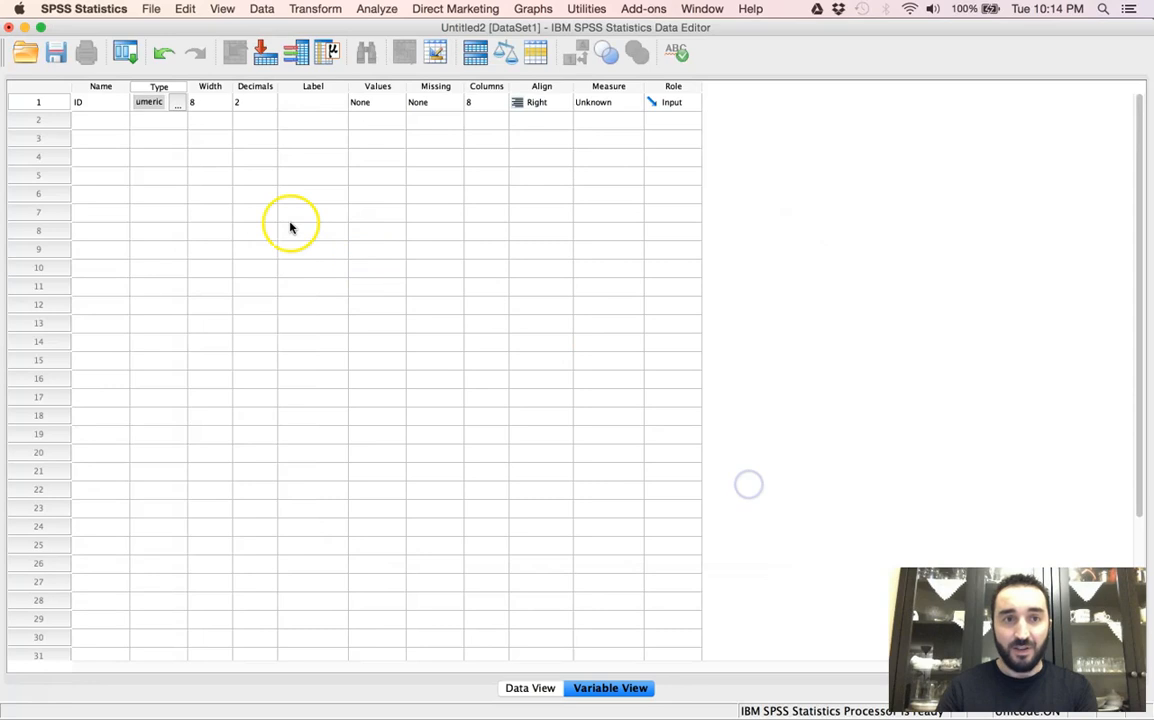
Step: Set the number of decimals for the ID variable to 0
{"action": "left_click", "coordinate": [257, 104]}
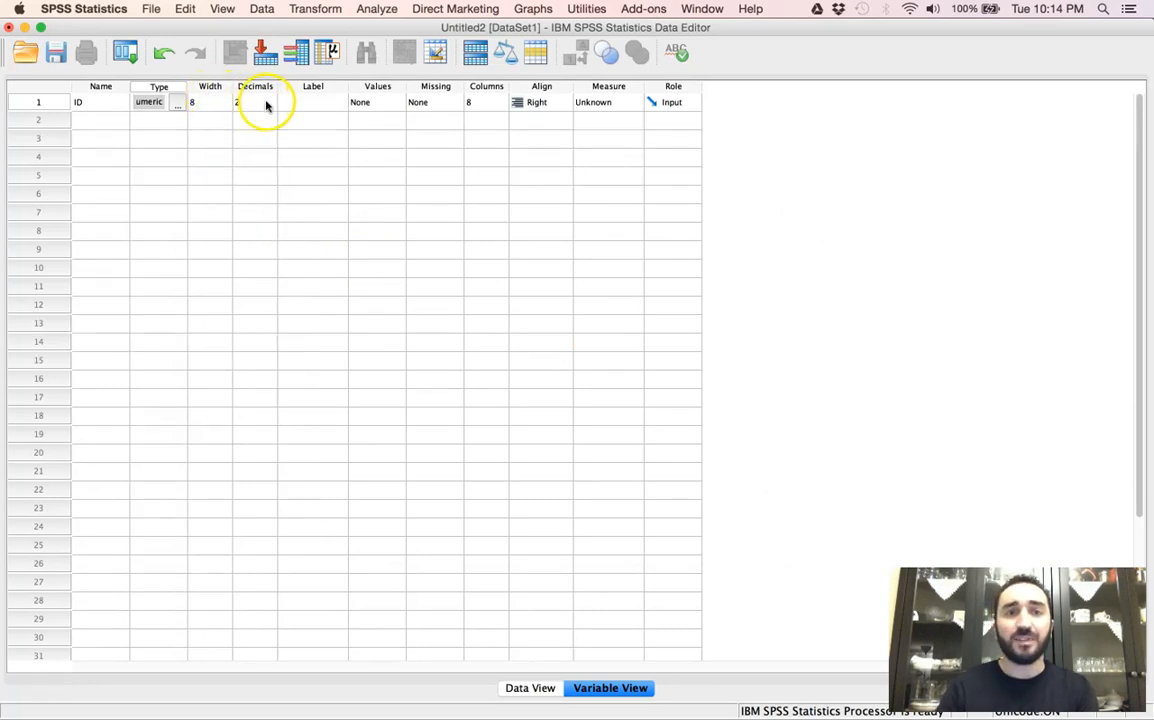
{"action": "left_click", "coordinate": [270, 99]}
{"action": "left_click", "coordinate": [269, 108]}
{"action": "left_click", "coordinate": [269, 108]}
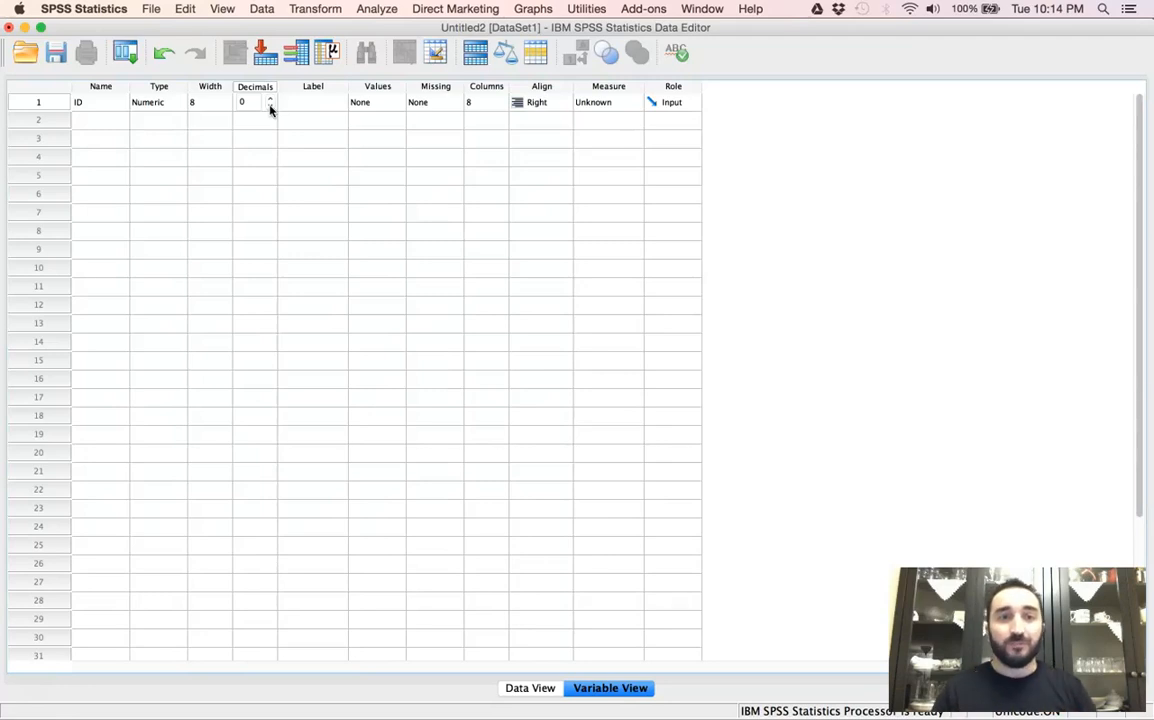
Step: Look at the label field and the value label settings of the ID variable without defining anything
{"action": "left_click", "coordinate": [319, 104]}
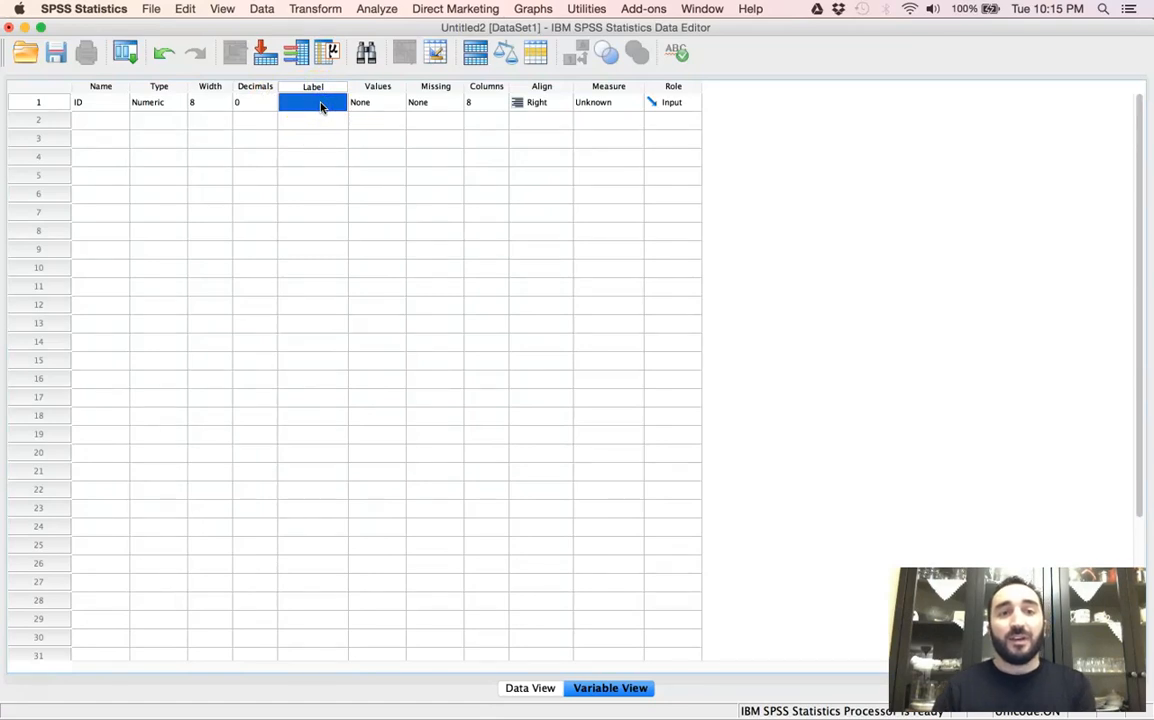
{"action": "left_click", "coordinate": [377, 104]}
{"action": "left_click", "coordinate": [398, 104]}
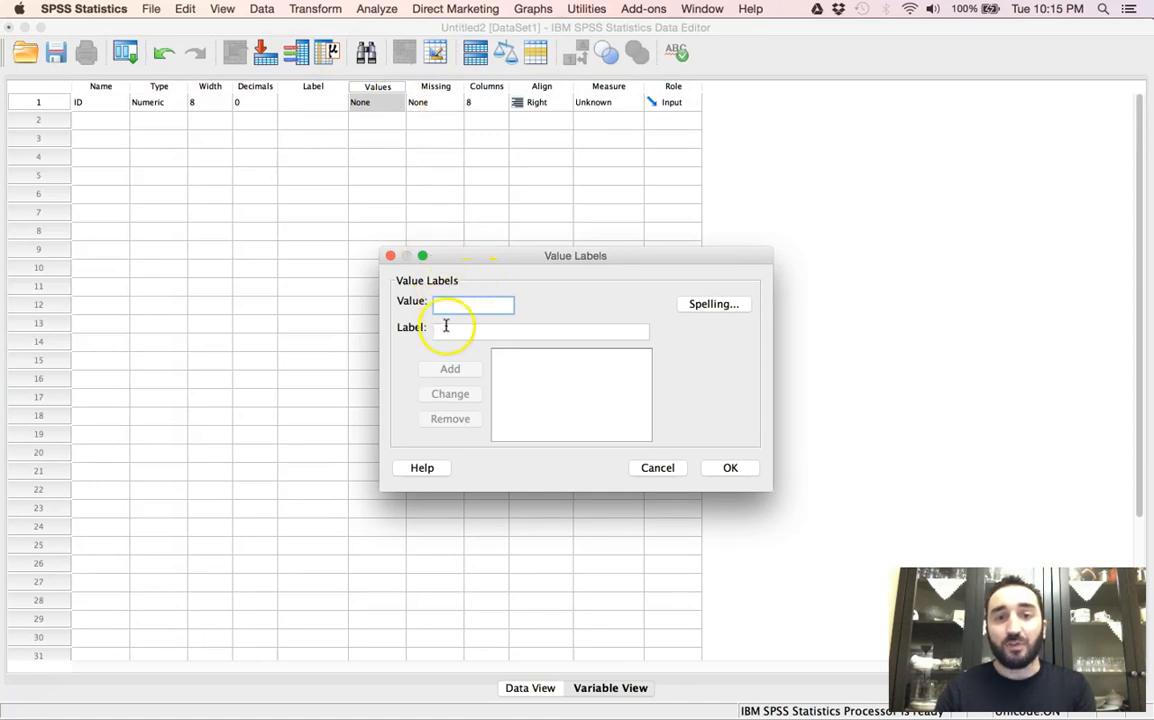
{"action": "left_click", "coordinate": [657, 467]}
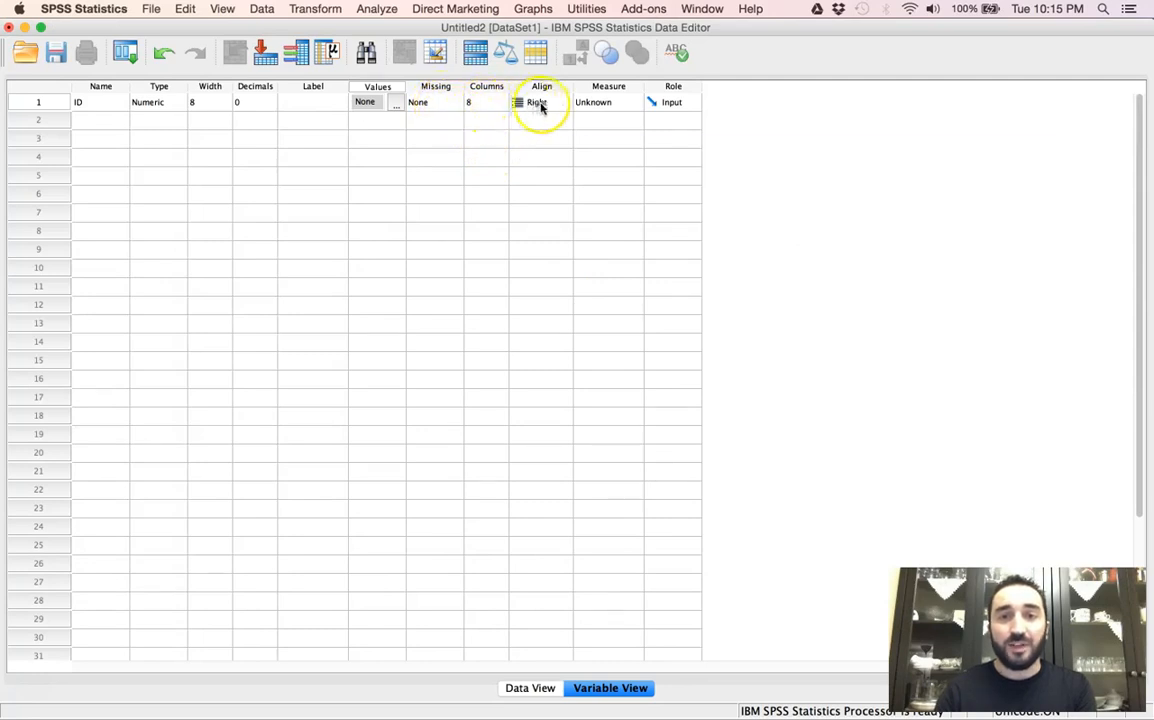
Step: Set the measurement level of the ID variable to Nominal
{"action": "left_click", "coordinate": [613, 103]}
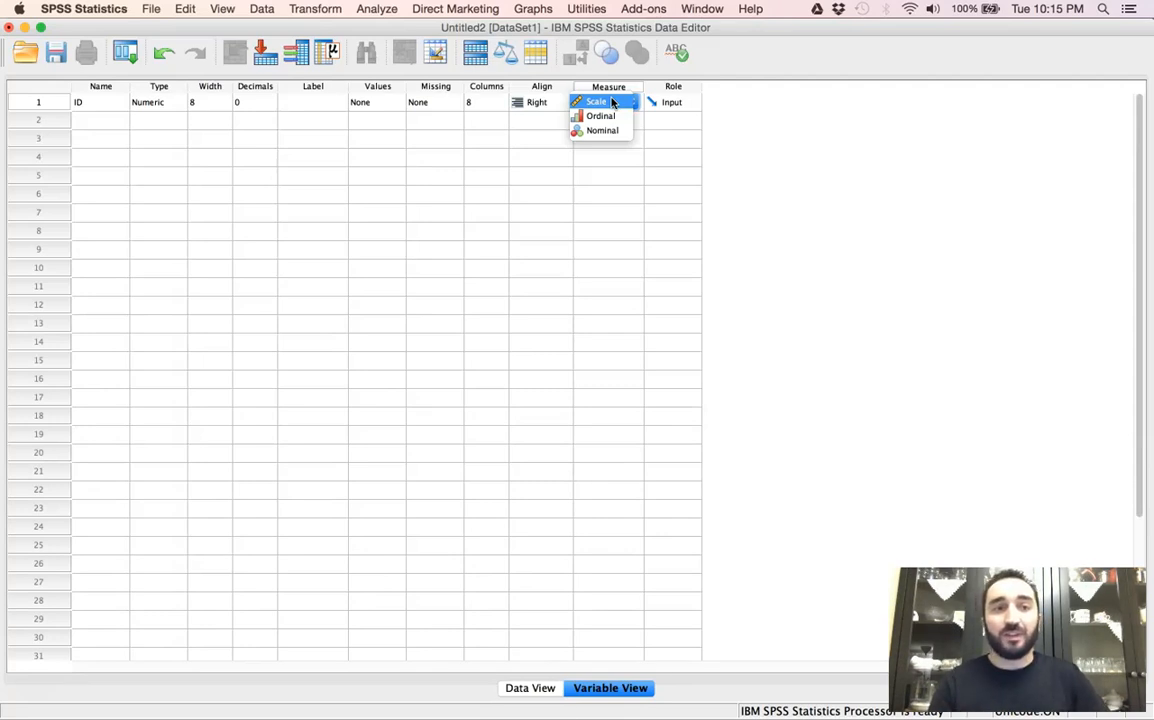
{"action": "left_click_drag", "start_coordinate": [612, 103], "coordinate": [605, 132]}
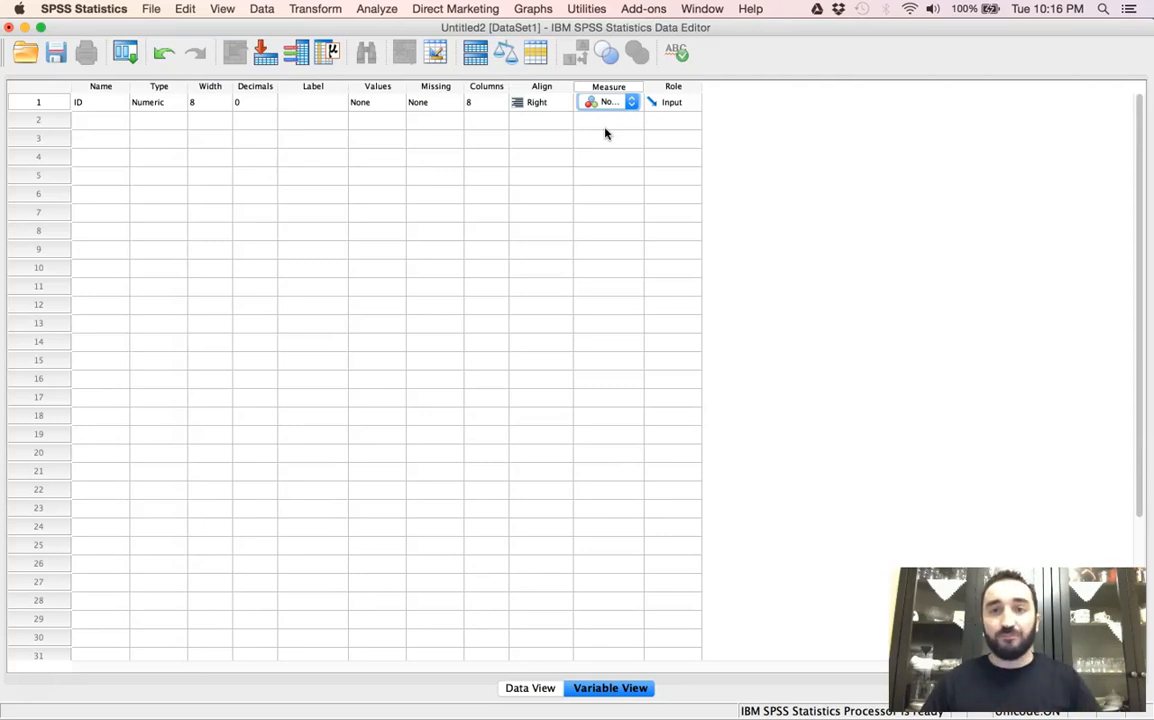
Step: Add a second variable named Age and set its decimals to 0
{"action": "left_click", "coordinate": [84, 121]}
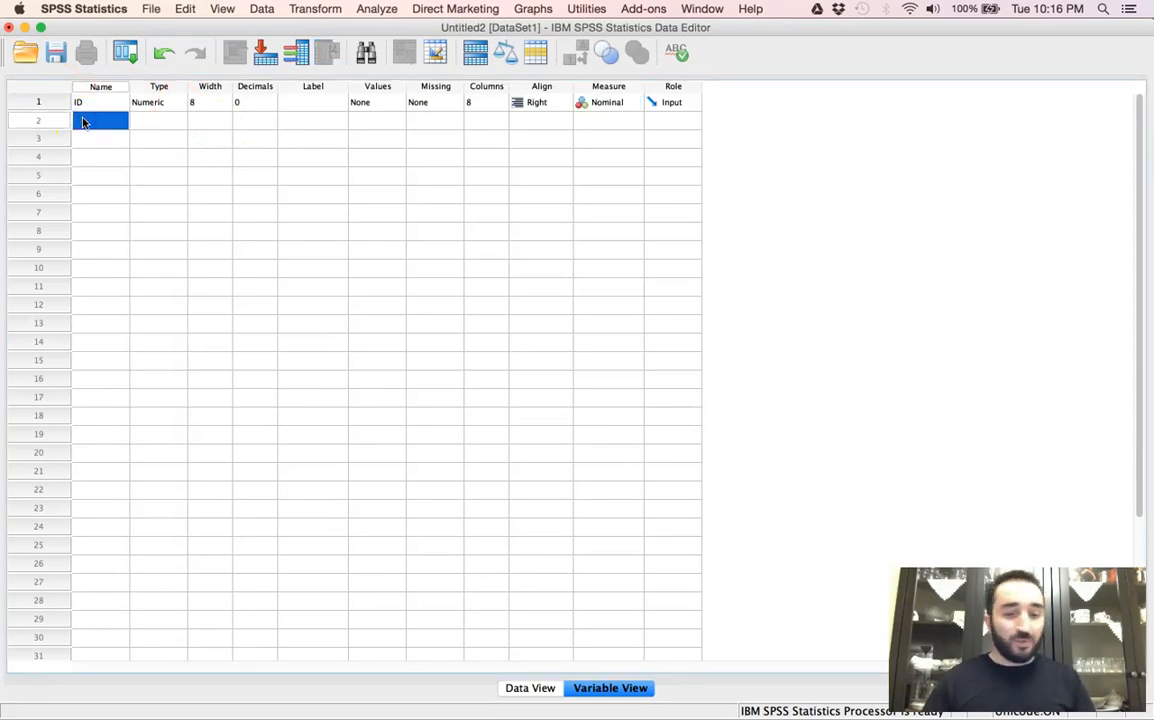
{"action": "type", "text": "Age"}
{"action": "left_click", "coordinate": [155, 124]}
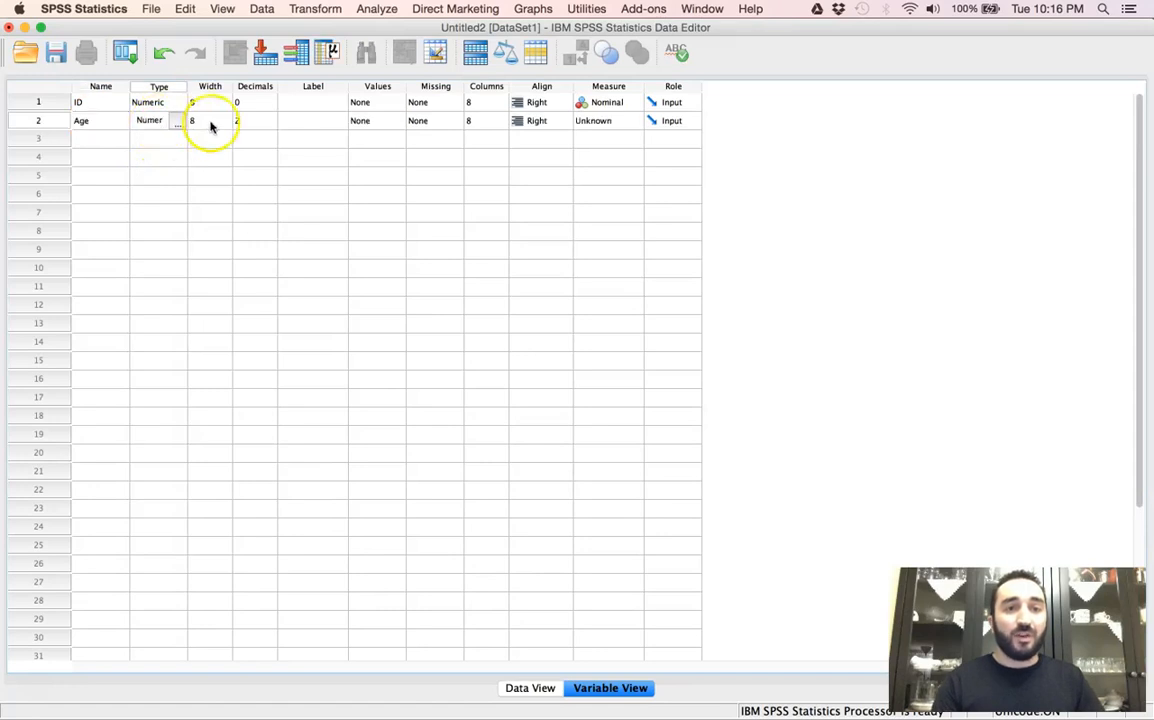
{"action": "left_click", "coordinate": [262, 122]}
{"action": "left_click", "coordinate": [268, 126]}
{"action": "left_click", "coordinate": [268, 126]}
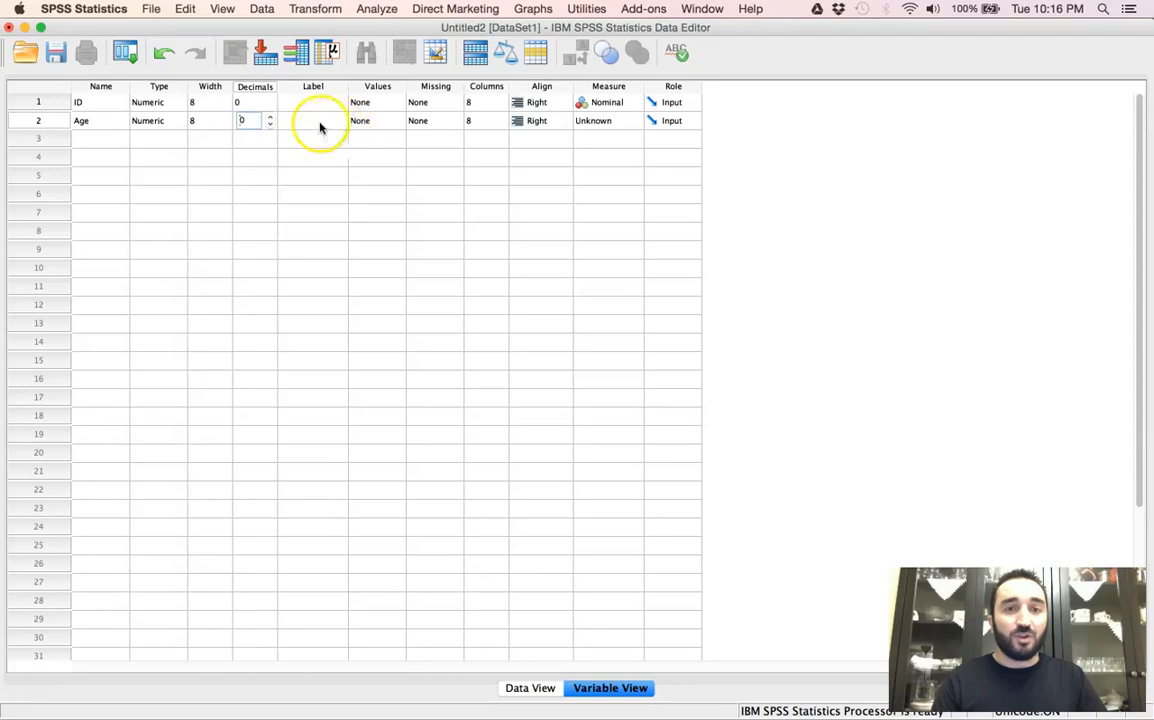
Step: Look at the value label settings of the Age variable without defining any labels
{"action": "left_click", "coordinate": [376, 121]}
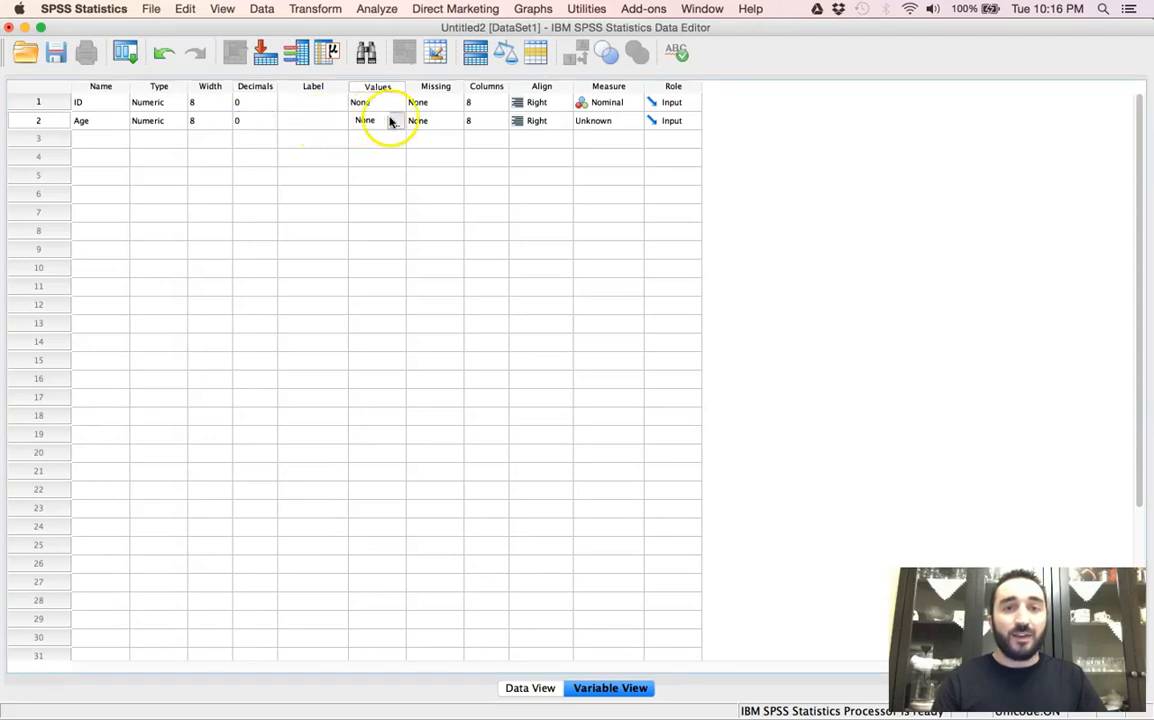
{"action": "left_click", "coordinate": [396, 121]}
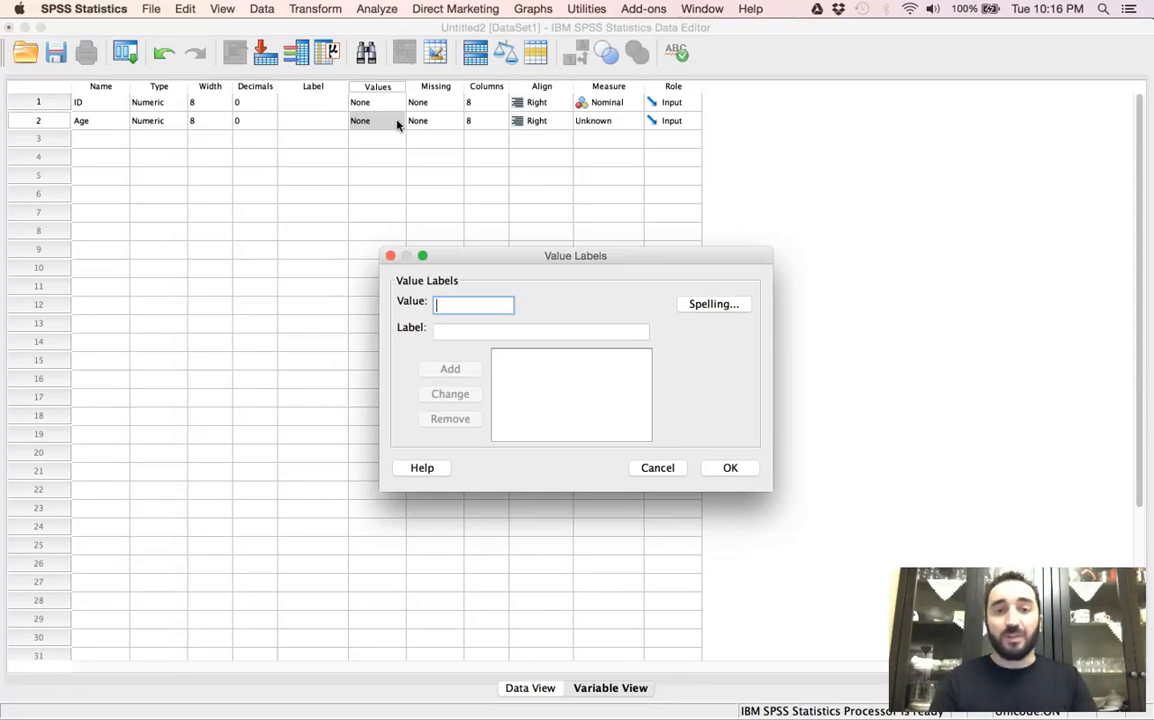
{"action": "left_click", "coordinate": [658, 468]}
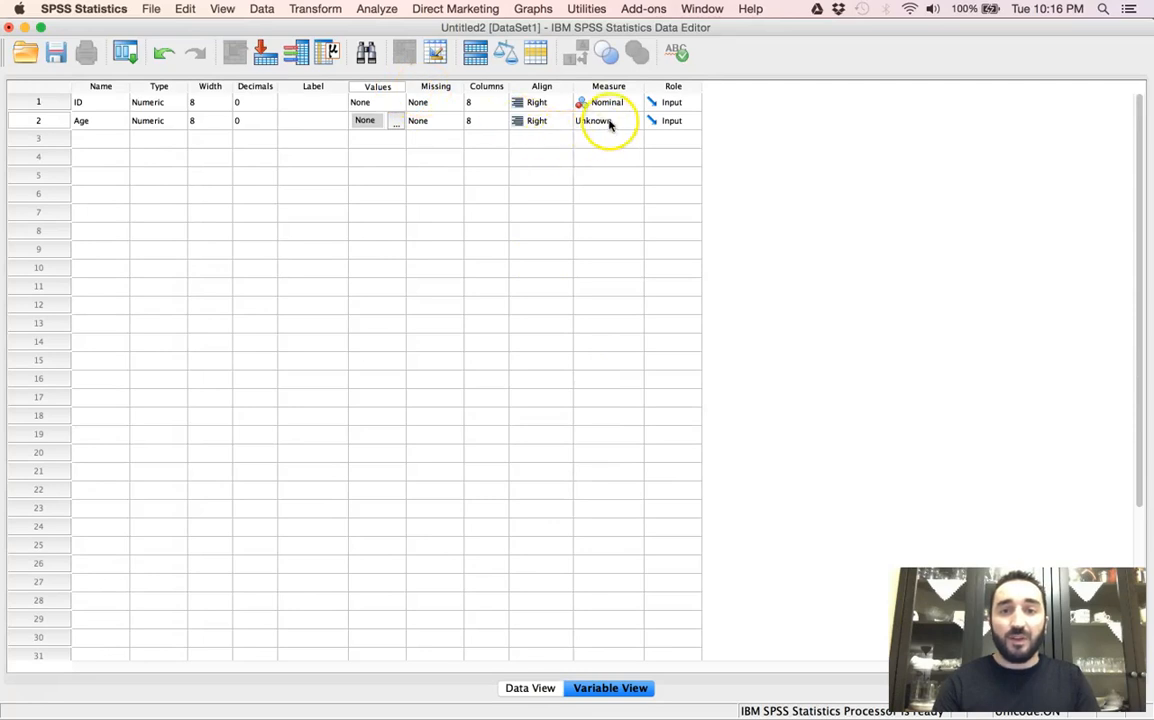
Step: Set the measurement level of the Age variable to Scale
{"action": "left_click", "coordinate": [609, 121]}
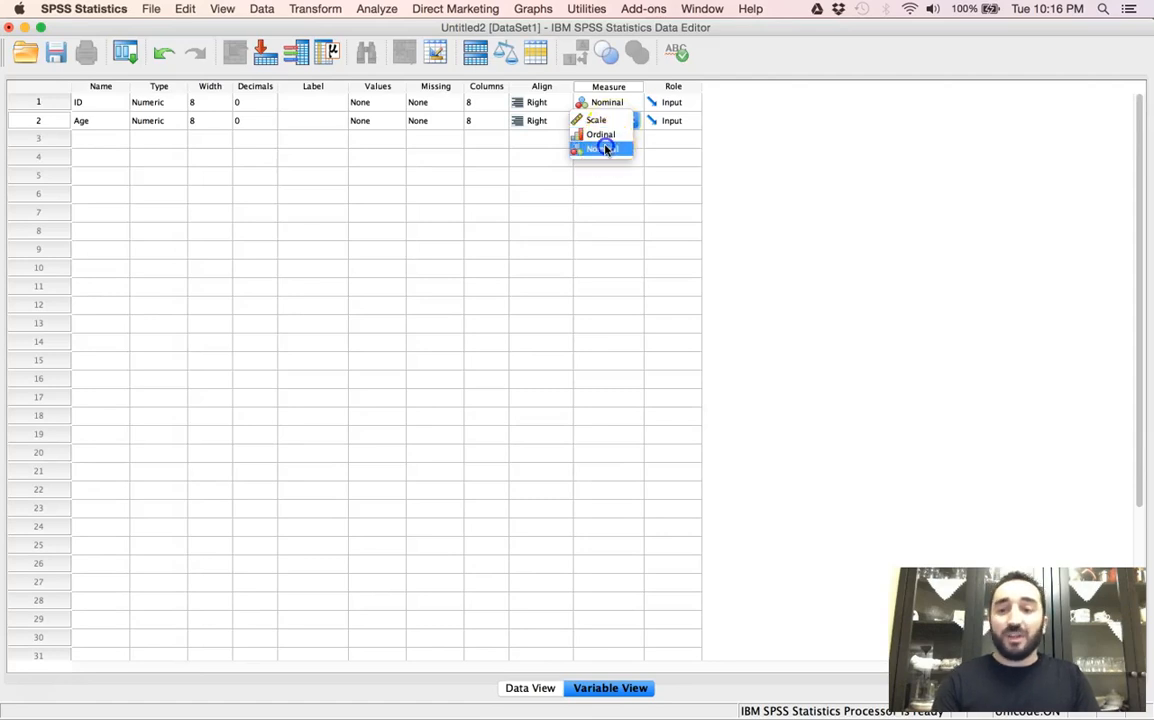
{"action": "left_click", "coordinate": [606, 148]}
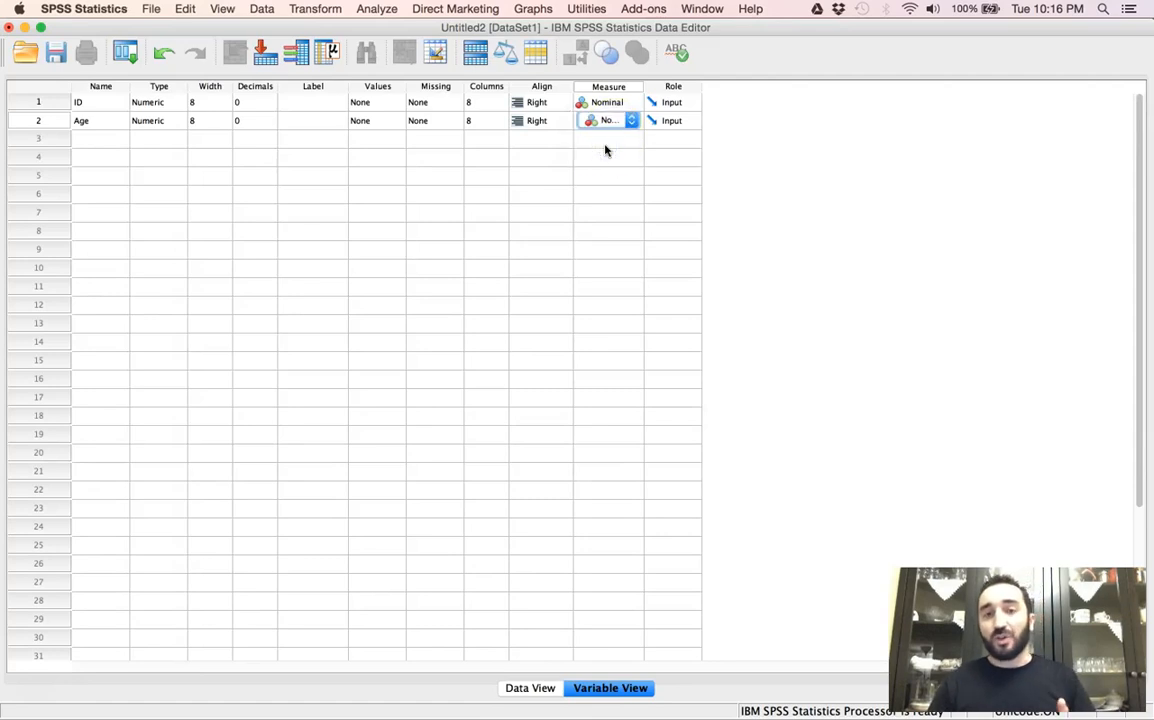
{"action": "left_click", "coordinate": [626, 121]}
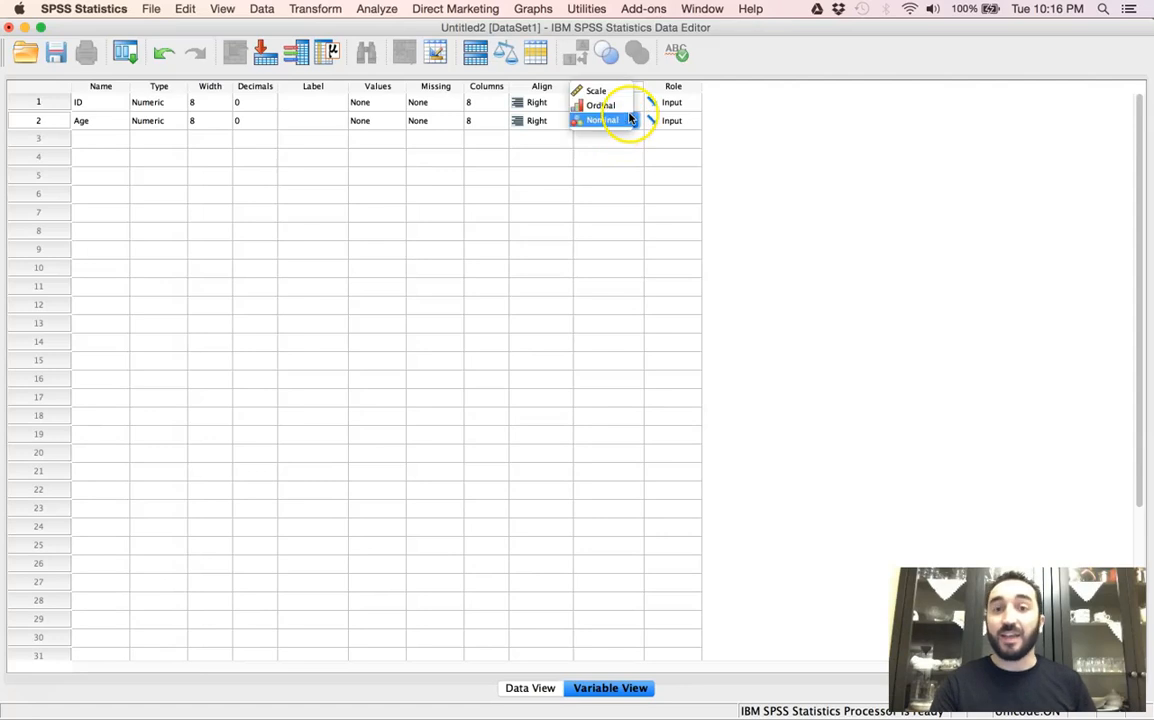
{"action": "left_click", "coordinate": [612, 92]}
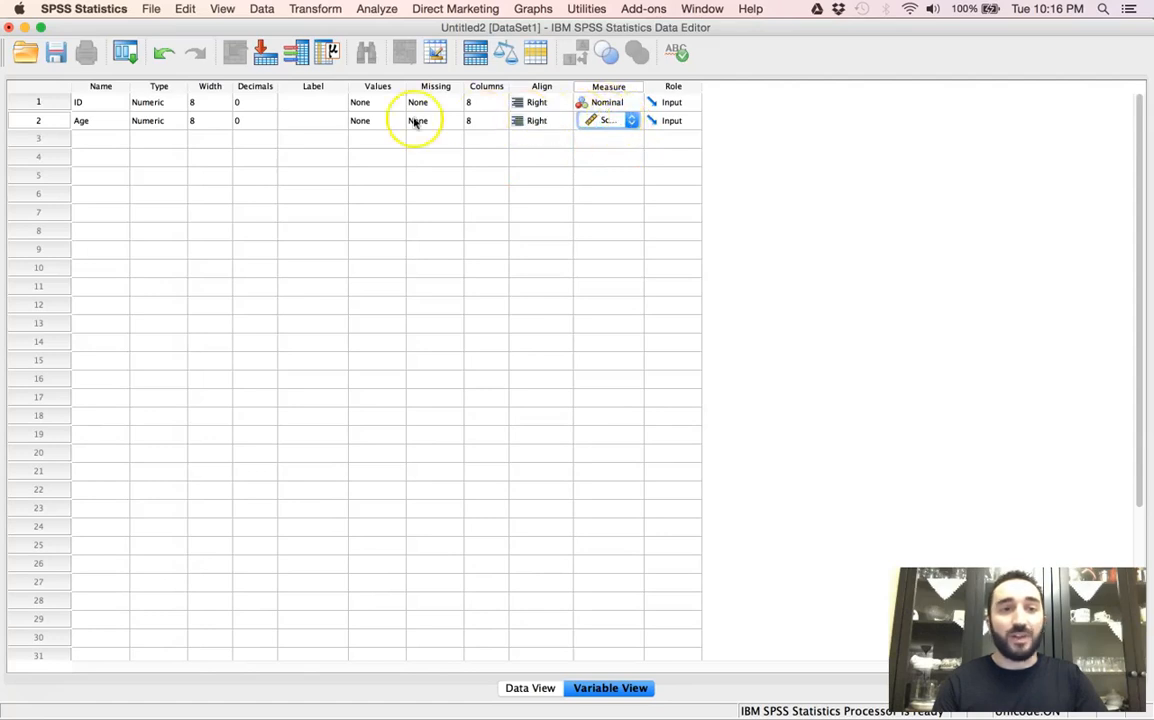
Step: Add a third variable named Gender and set its decimals to 0
{"action": "left_click", "coordinate": [81, 140]}
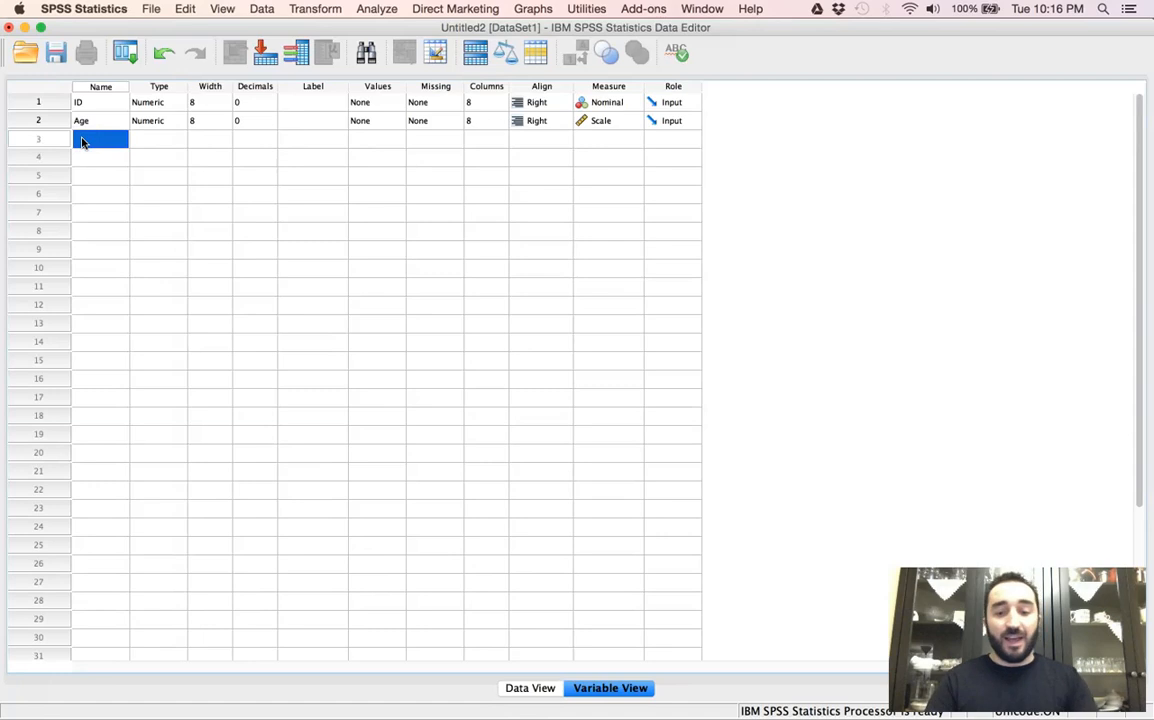
{"action": "type", "text": "Gender"}
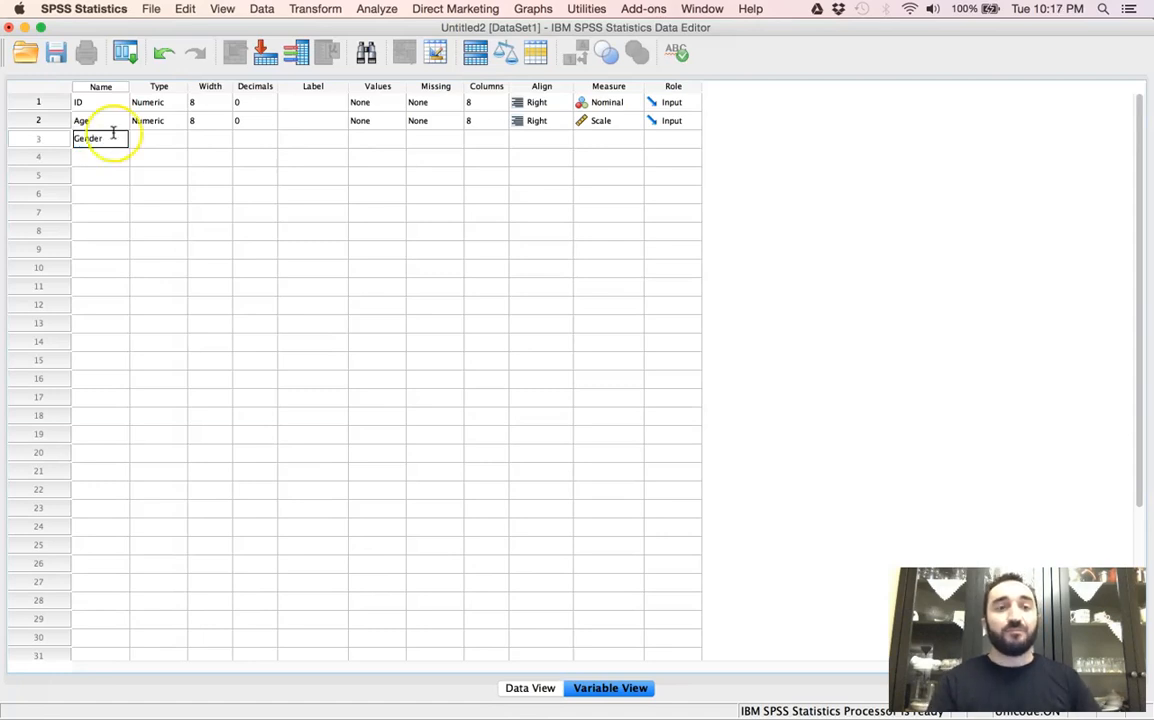
{"action": "left_click", "coordinate": [262, 139]}
{"action": "left_click", "coordinate": [269, 143]}
{"action": "left_click", "coordinate": [269, 143]}
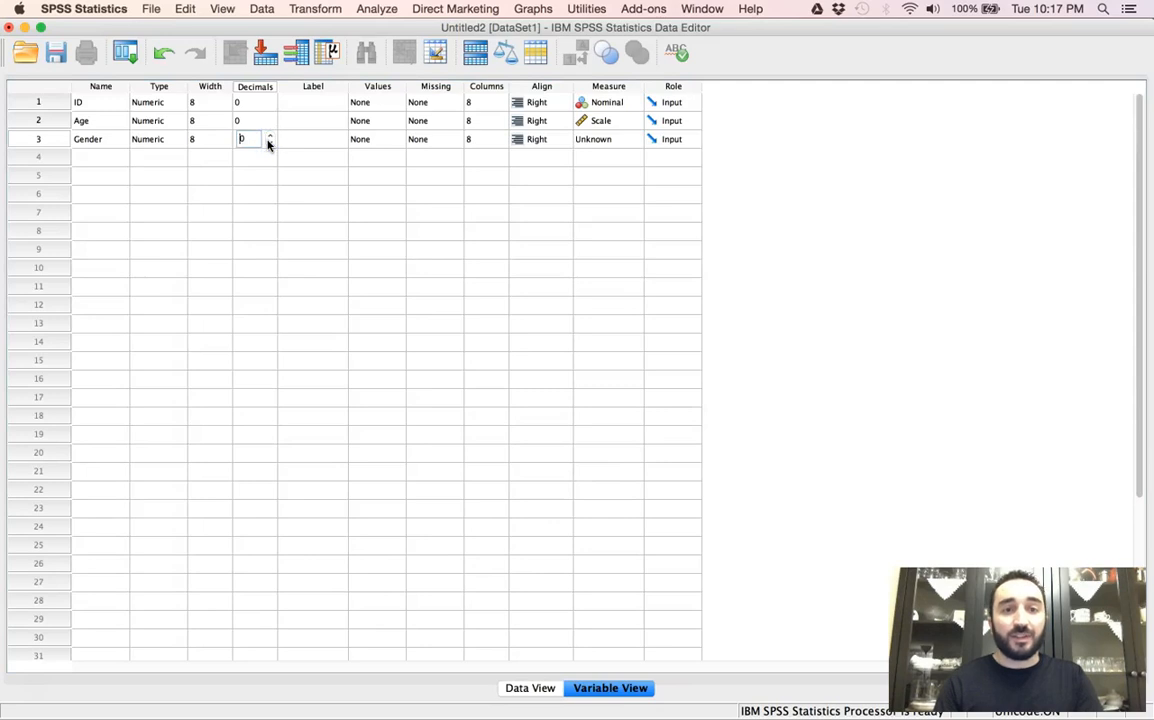
Step: Define a value label for the Gender variable that assigns 1 to Female
{"action": "left_click", "coordinate": [376, 139]}
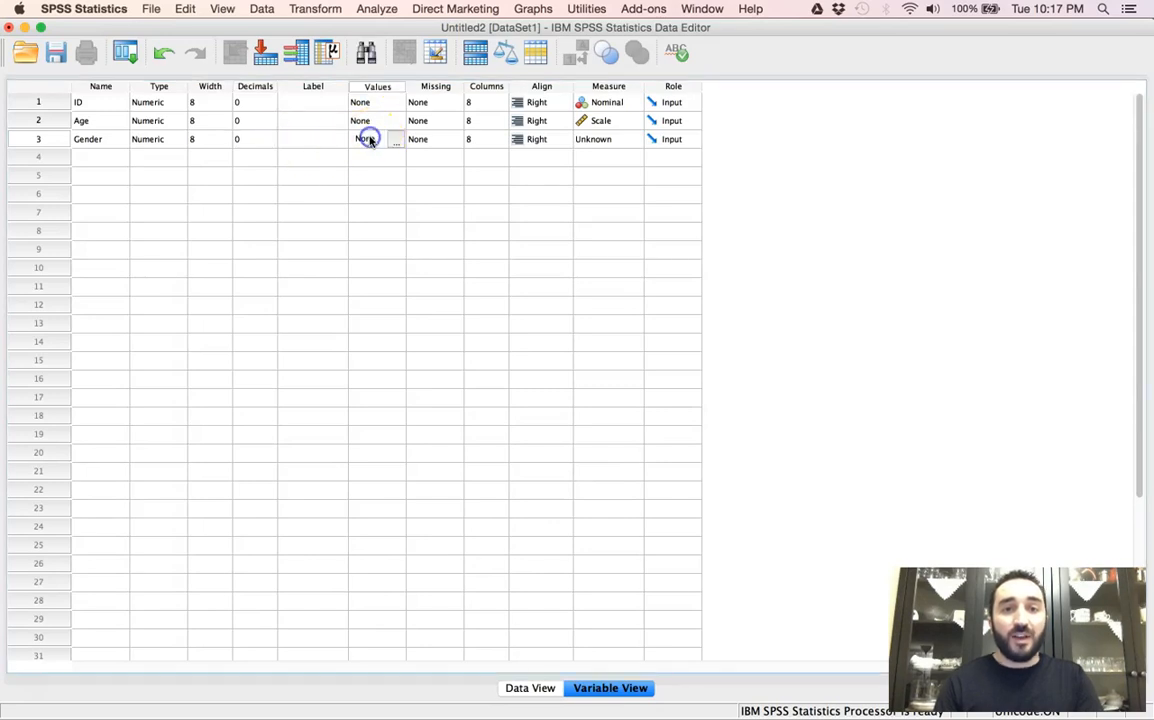
{"action": "left_click", "coordinate": [395, 140]}
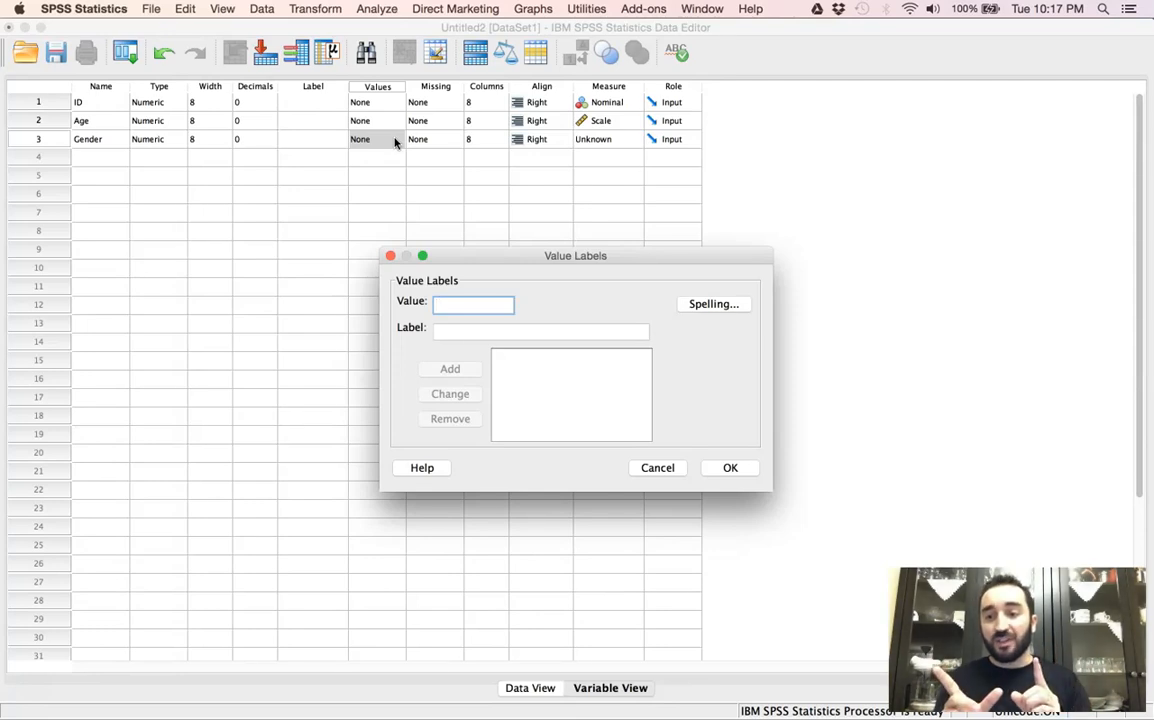
{"action": "type", "text": "1"}
{"action": "left_click", "coordinate": [450, 326]}
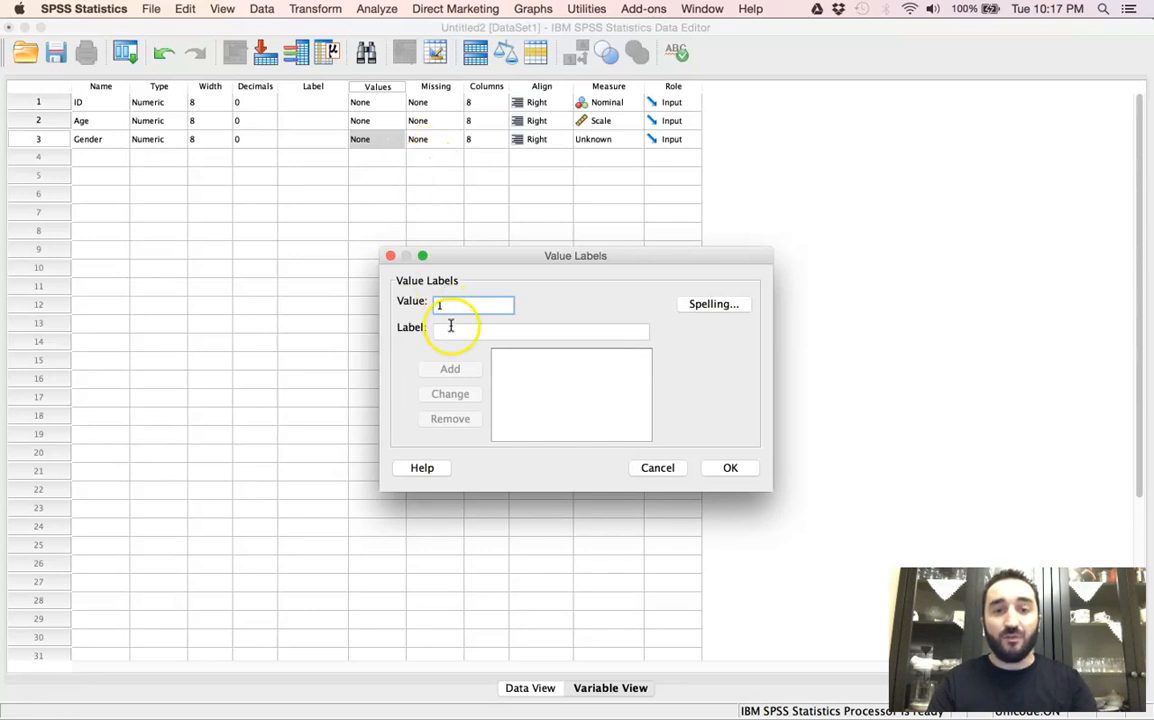
{"action": "left_click", "coordinate": [450, 328]}
{"action": "type", "text": "Female"}
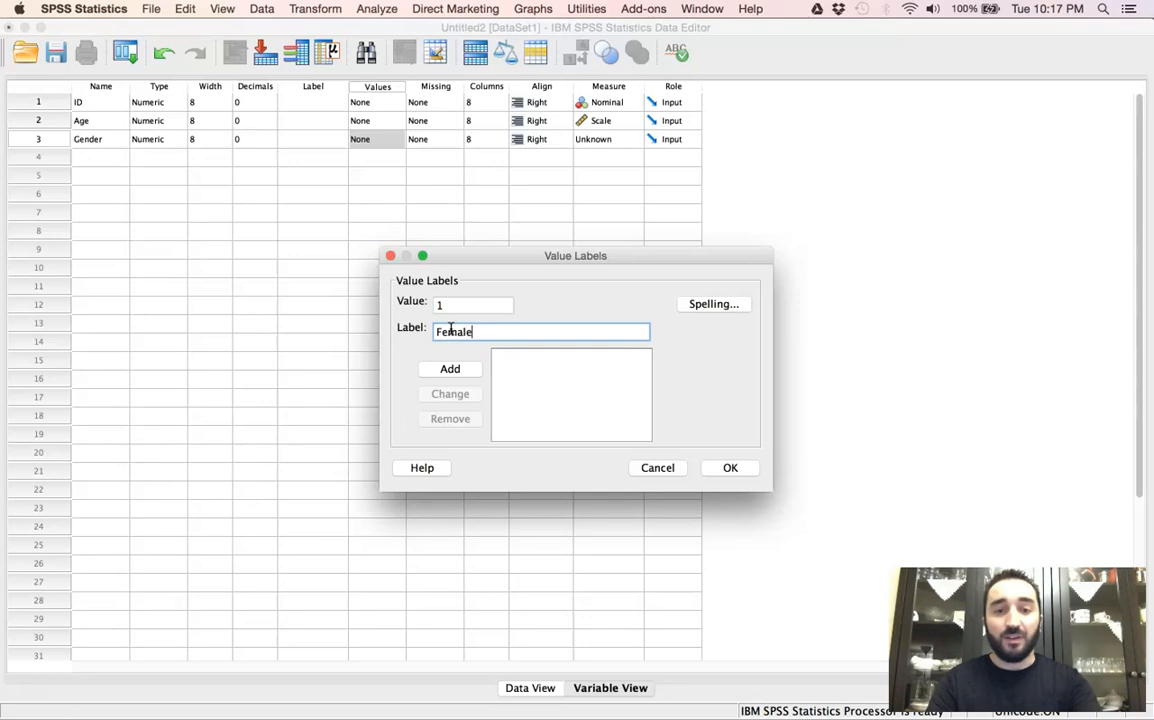
{"action": "left_click", "coordinate": [450, 368]}
Step: Add the value label 2 = Male to the Gender variable and set its measurement level to Nominal
{"action": "left_click", "coordinate": [458, 302]}
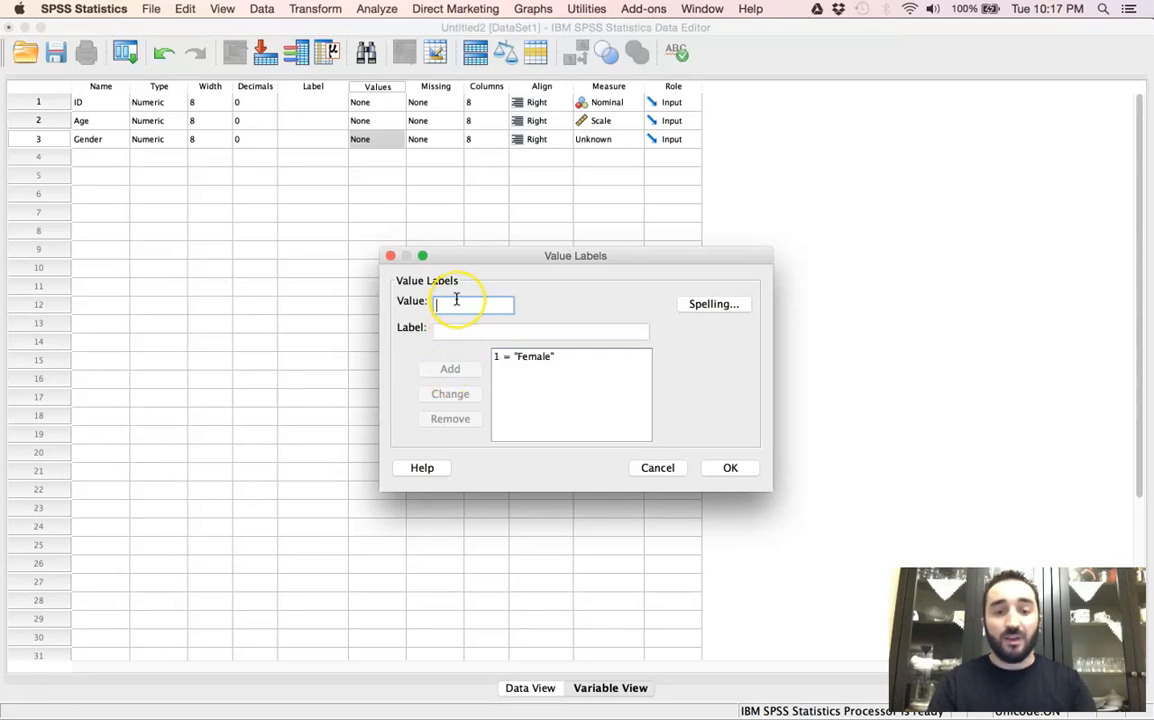
{"action": "type", "text": "2"}
{"action": "left_click", "coordinate": [443, 330]}
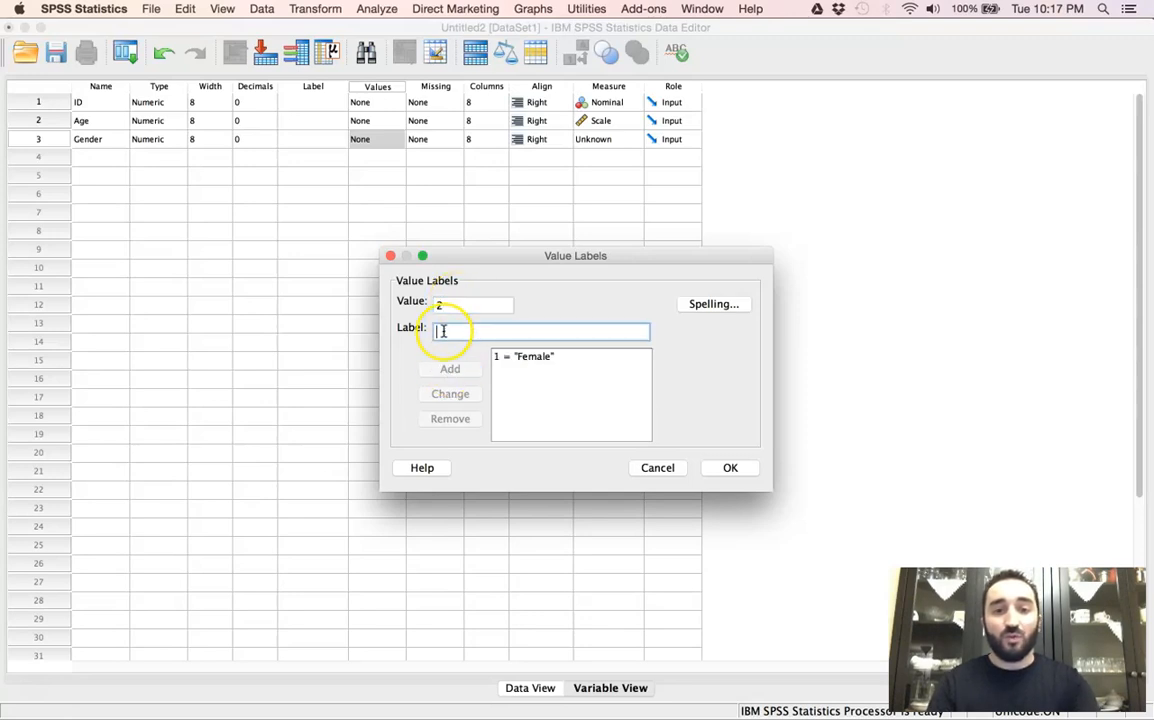
{"action": "type", "text": "Male"}
{"action": "left_click", "coordinate": [450, 369]}
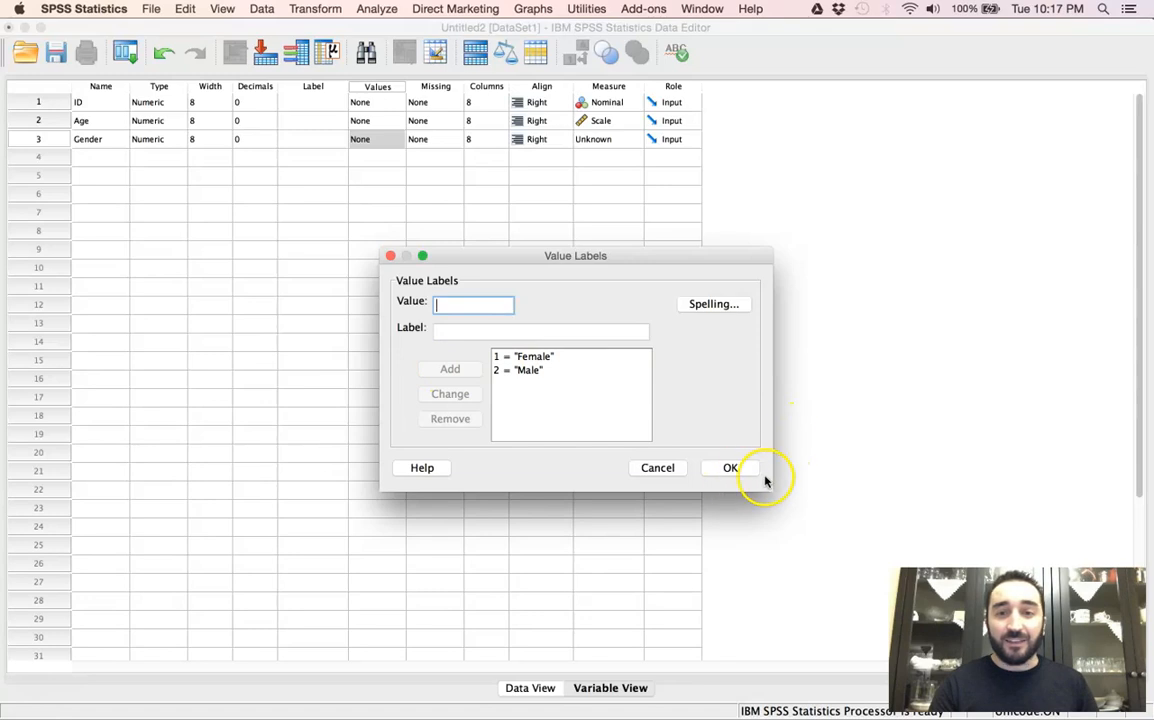
{"action": "left_click", "coordinate": [731, 468]}
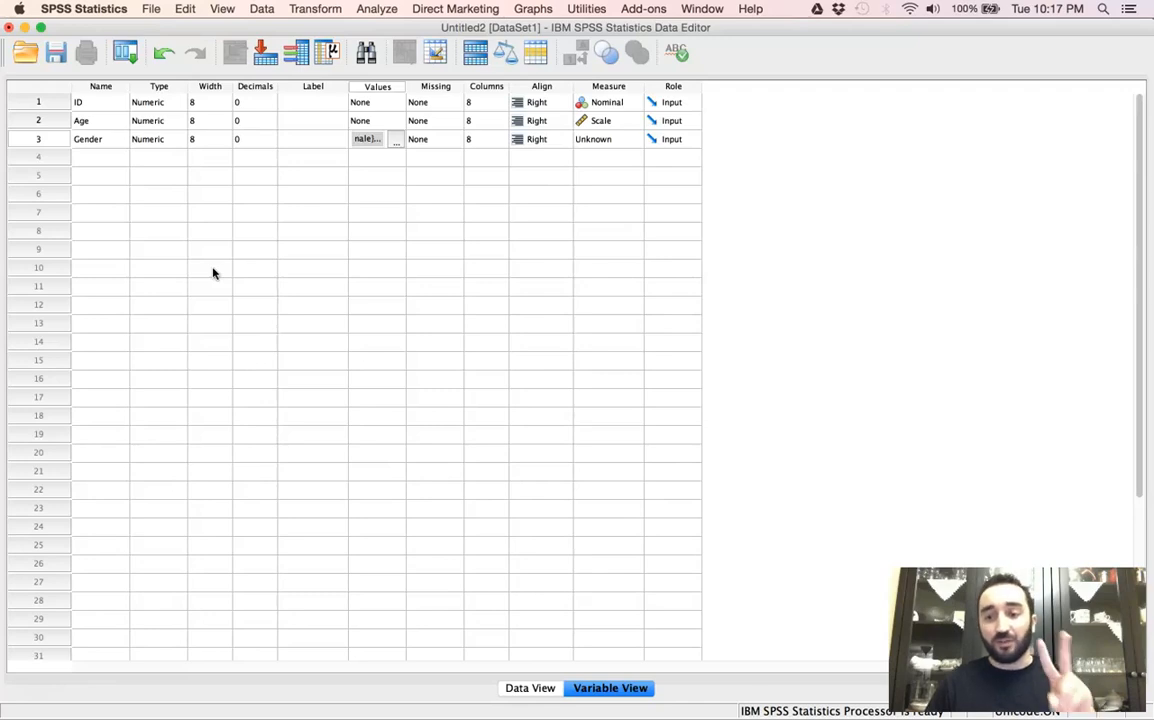
{"action": "left_click", "coordinate": [606, 142]}
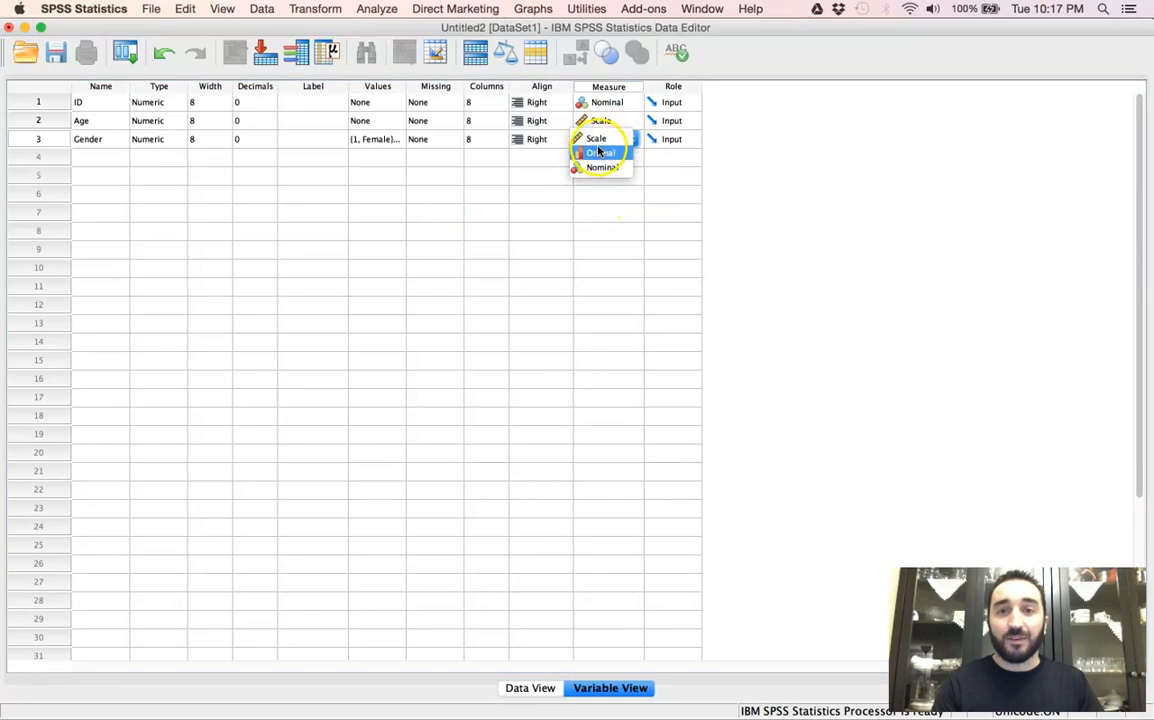
{"action": "left_click", "coordinate": [601, 166]}
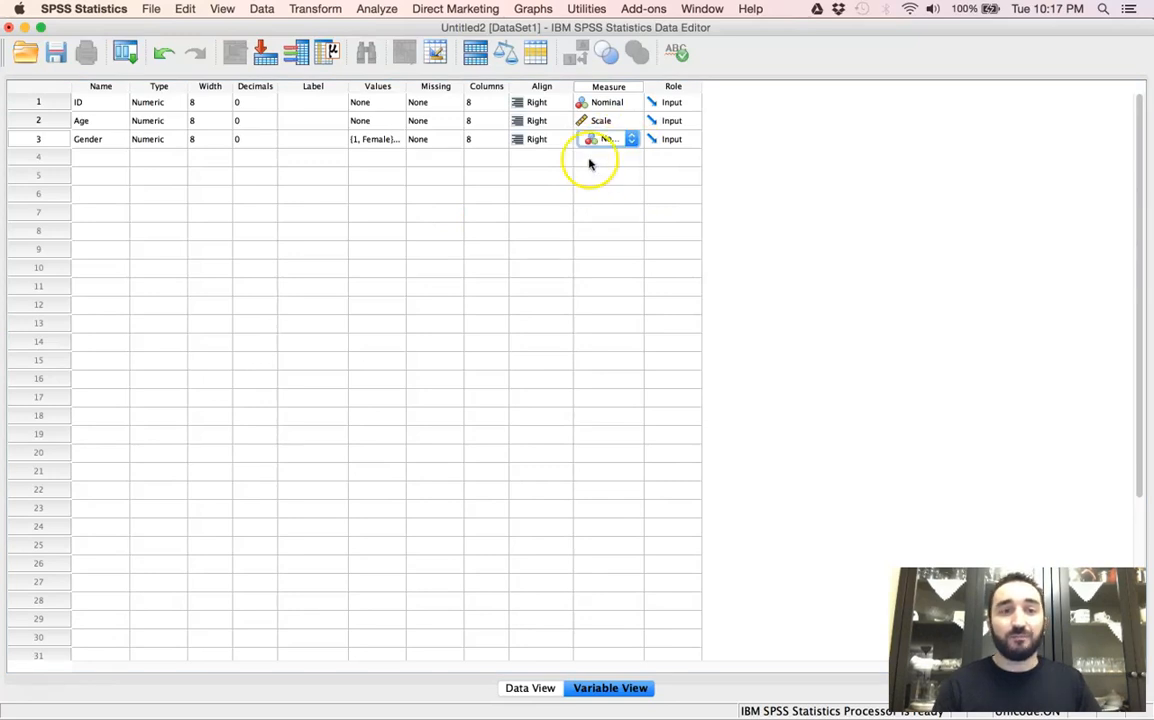
Step: Add a fourth variable named ReadingScores with 0 decimals and the Scale measurement level
{"action": "left_click", "coordinate": [86, 160]}
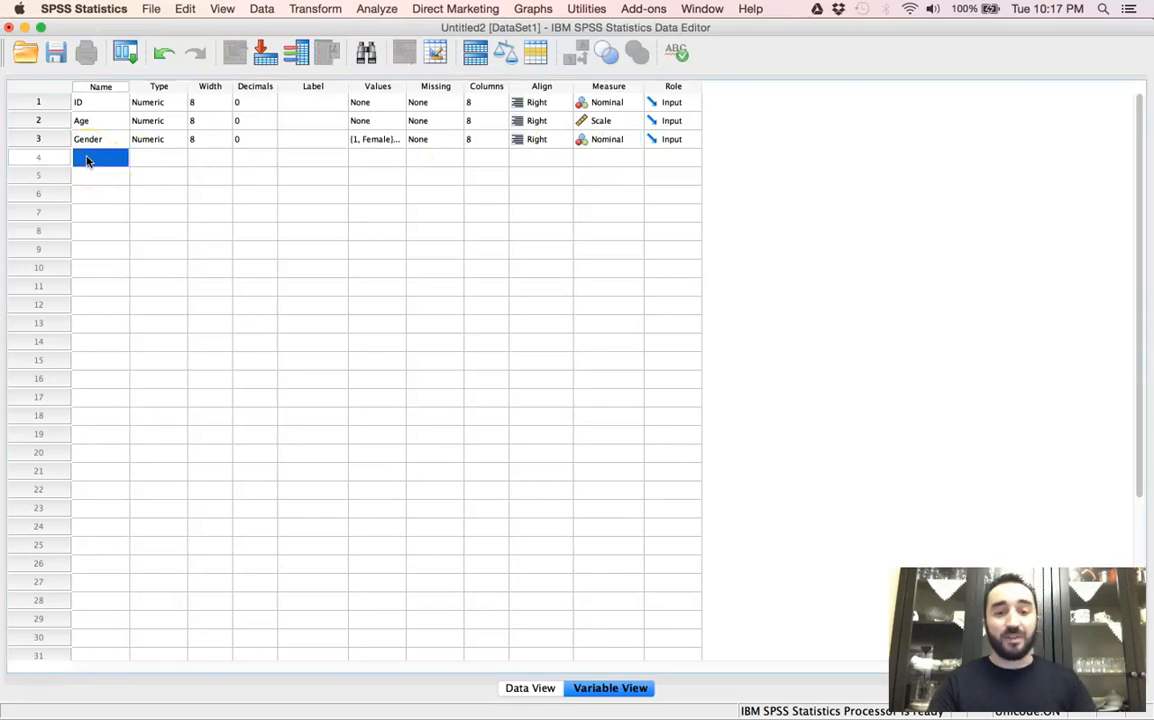
{"action": "type", "text": "Reading"}
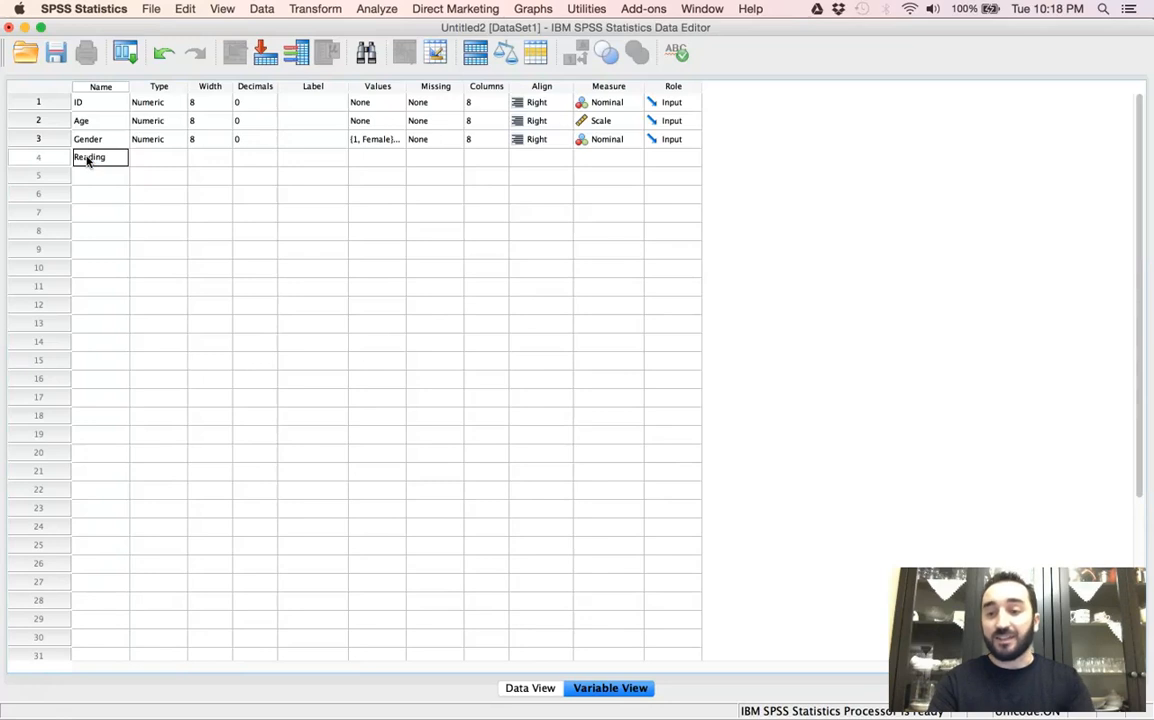
{"action": "type", "text": "Scores"}
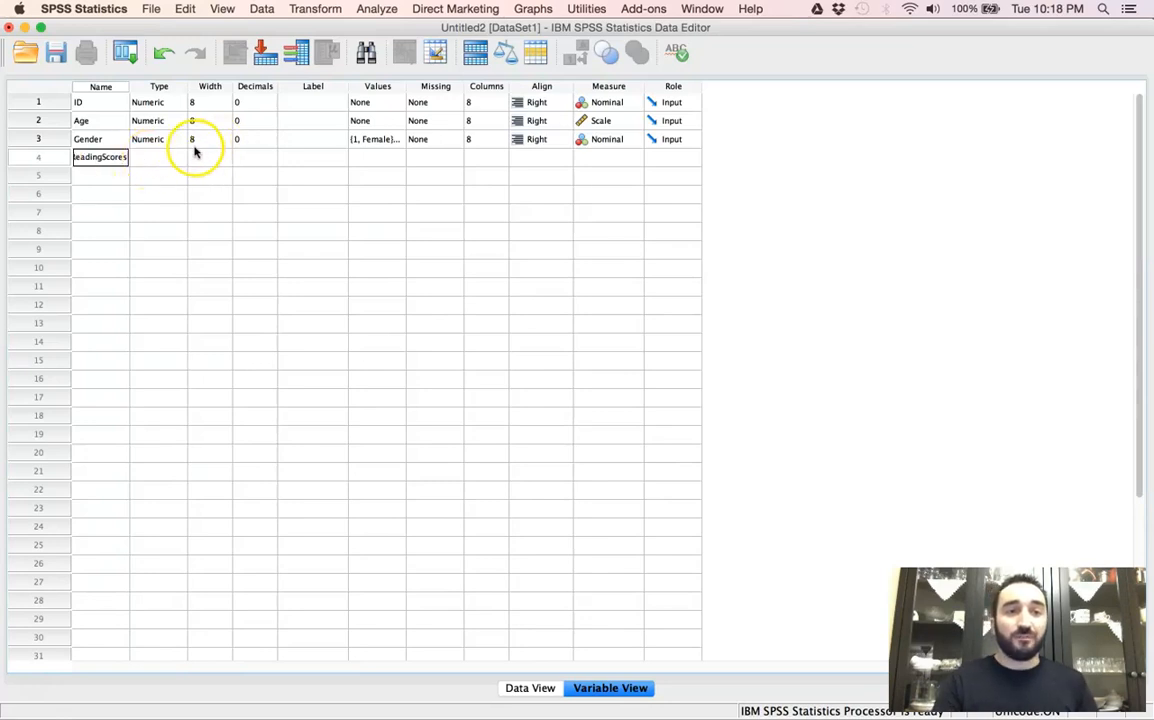
{"action": "left_click", "coordinate": [165, 158]}
{"action": "left_click", "coordinate": [265, 161]}
{"action": "left_click", "coordinate": [271, 164]}
{"action": "left_click", "coordinate": [271, 164]}
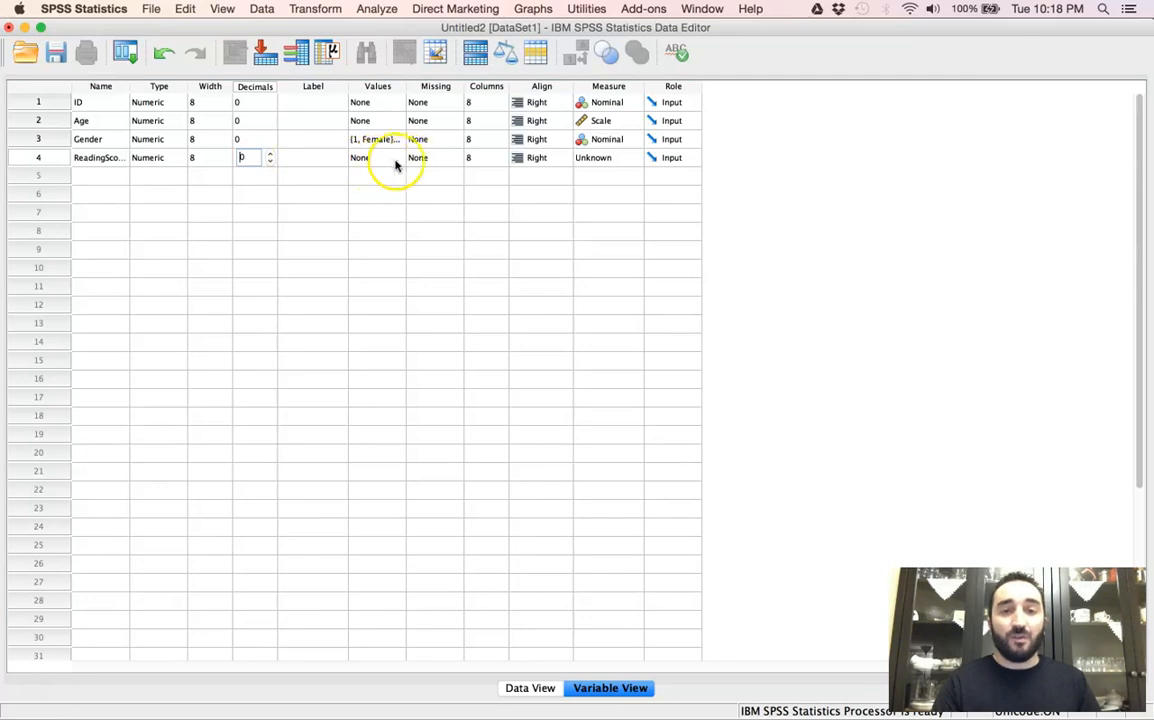
{"action": "left_click", "coordinate": [600, 158]}
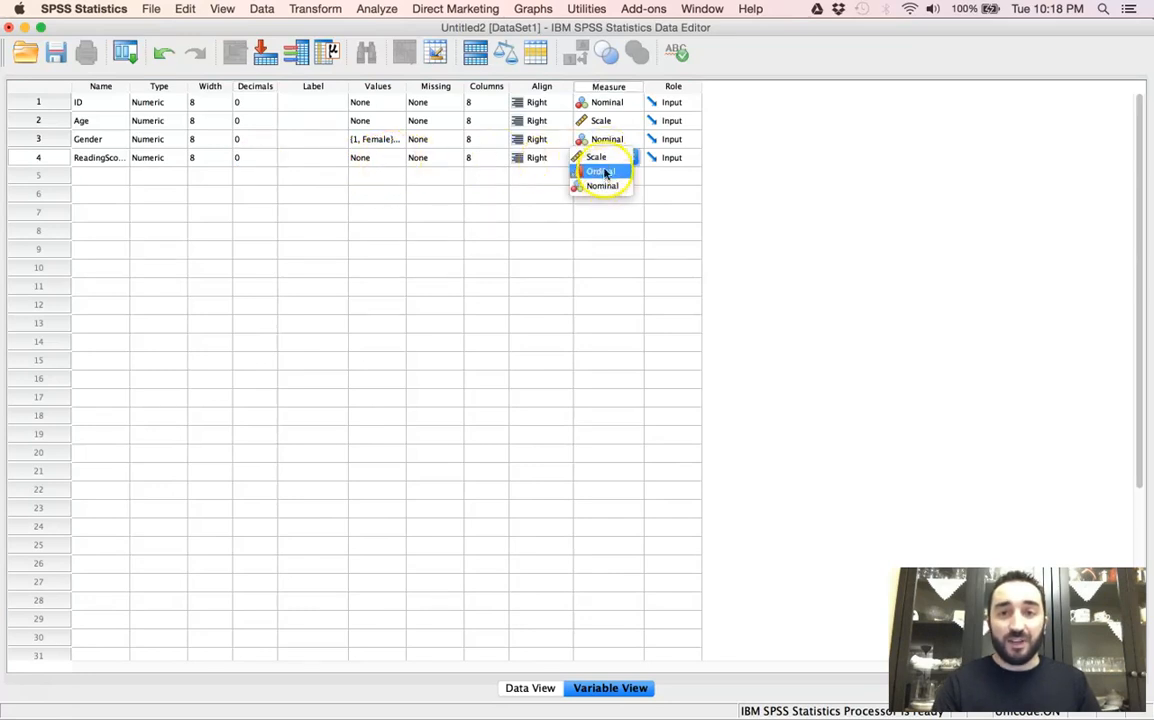
{"action": "left_click", "coordinate": [604, 158]}
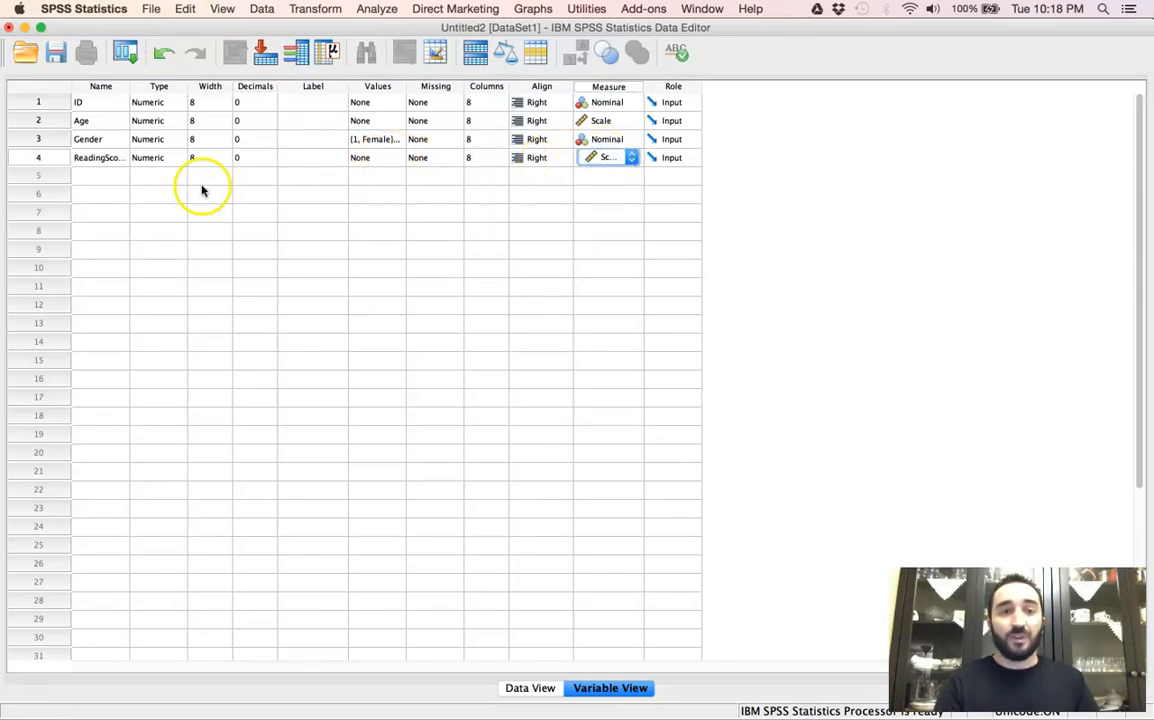
Step: Add a fifth variable named WritingScores with 0 decimals and the Scale measurement level
{"action": "left_click", "coordinate": [97, 179]}
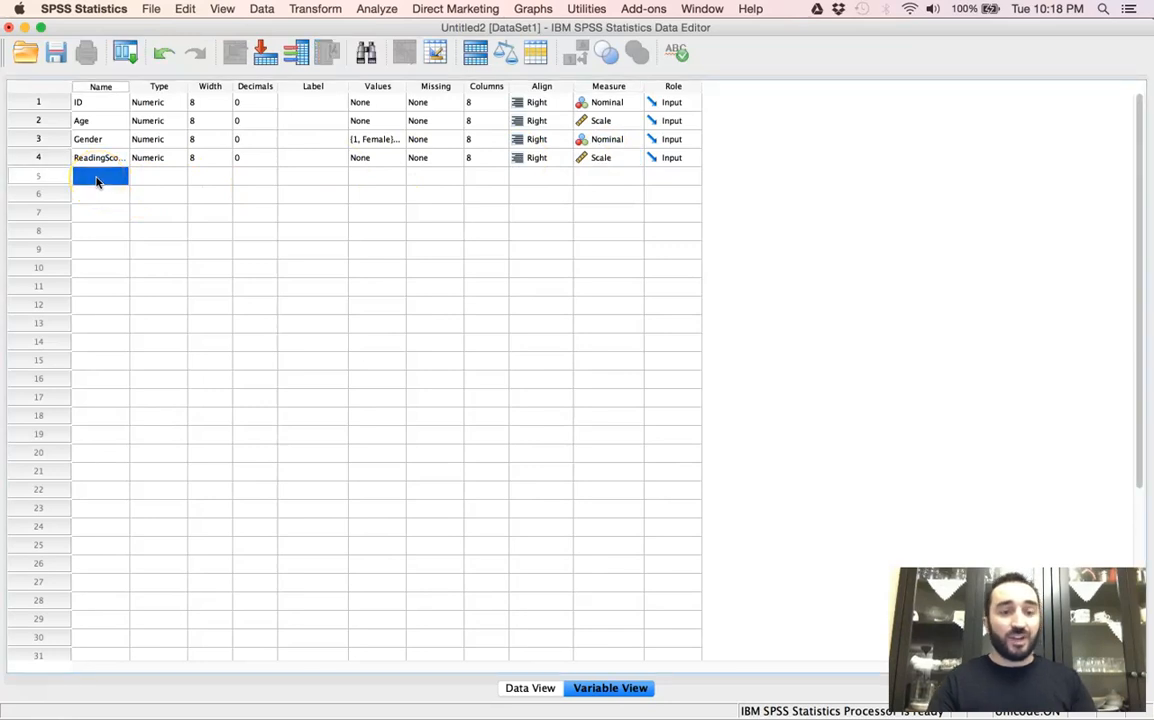
{"action": "type", "text": "WritingScores"}
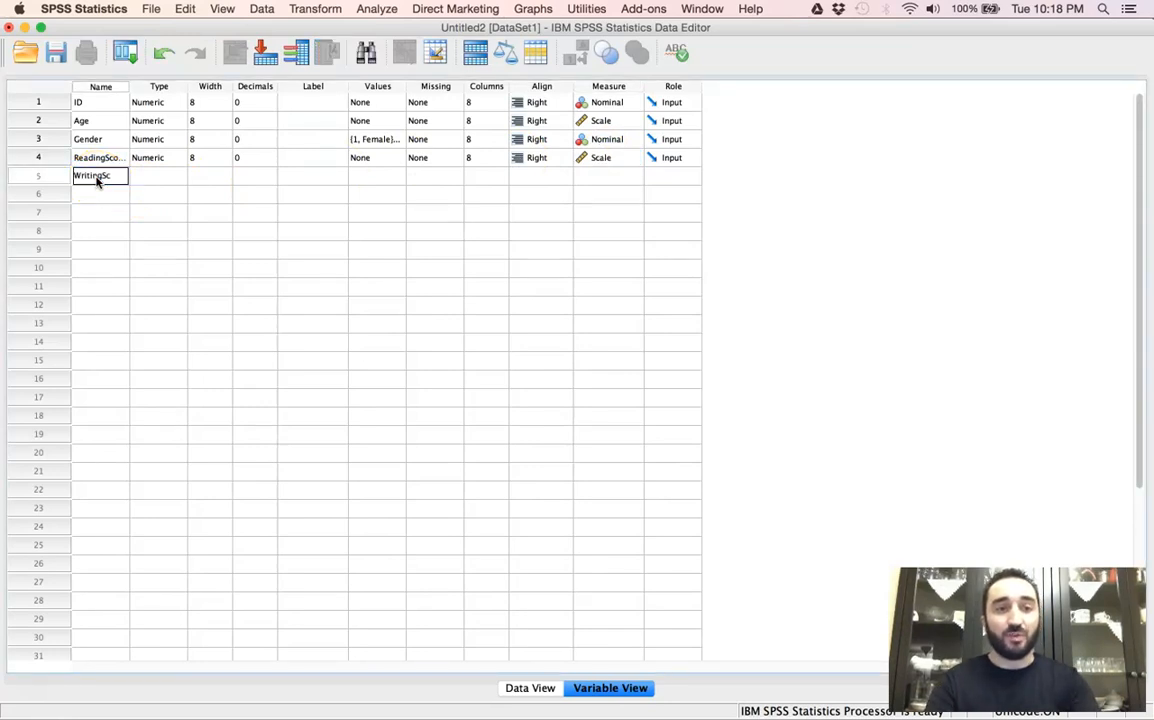
{"action": "left_click", "coordinate": [268, 178]}
{"action": "left_click", "coordinate": [270, 180]}
{"action": "left_click", "coordinate": [270, 180]}
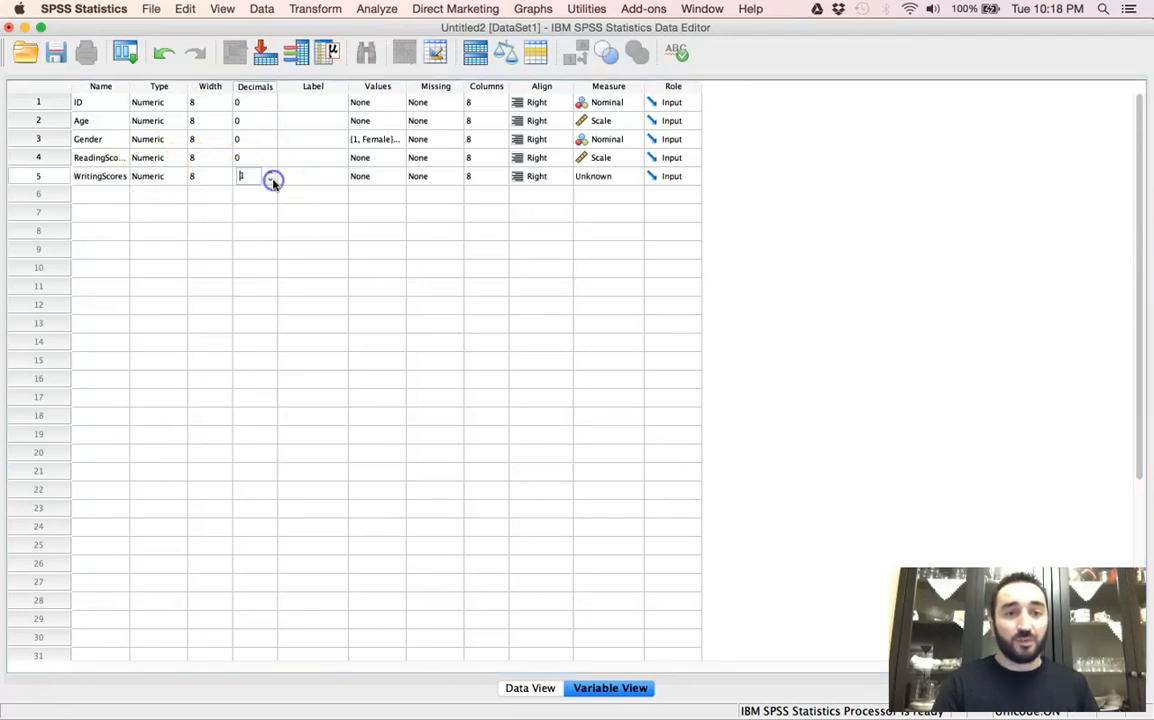
{"action": "left_click", "coordinate": [598, 180]}
{"action": "left_click", "coordinate": [597, 177]}
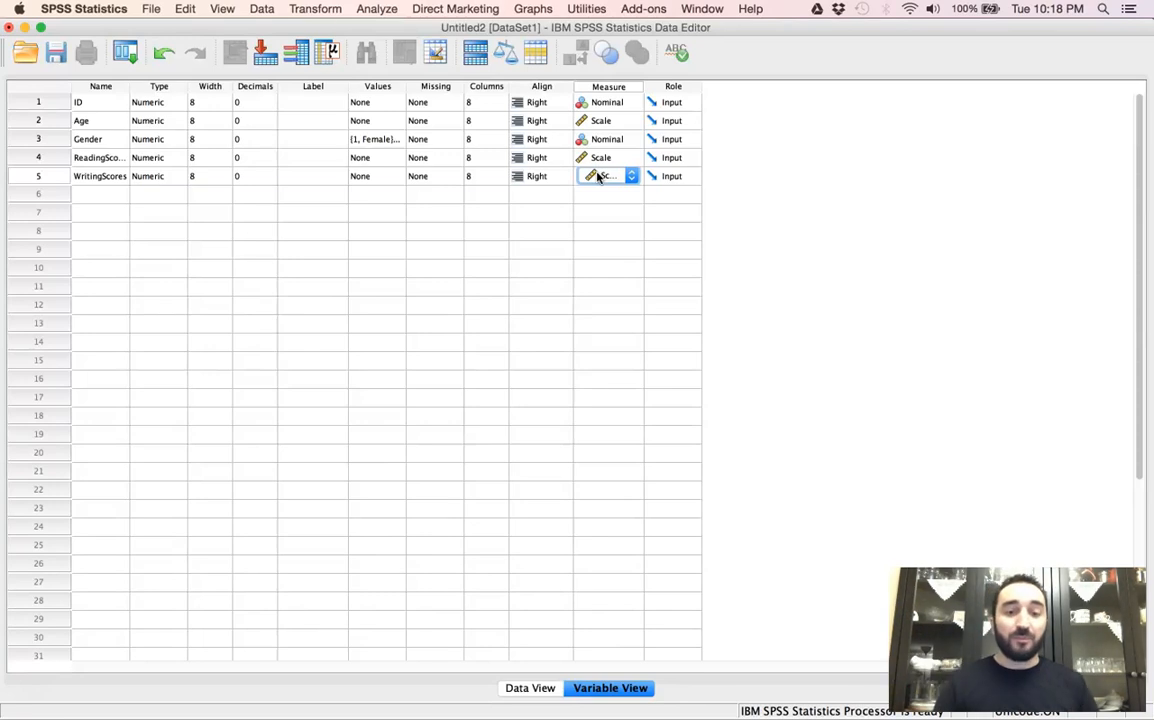
Step: Show the data grid and widen the ReadingScores and WritingScores columns so their full names fit
{"action": "left_click", "coordinate": [533, 689]}
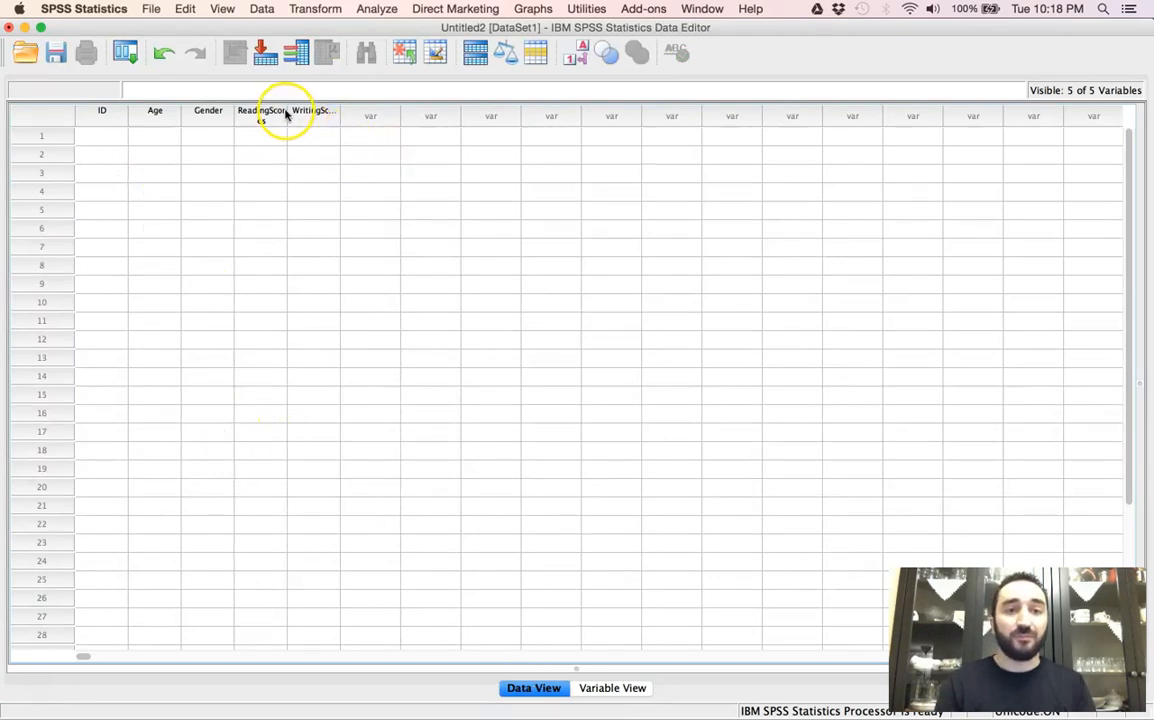
{"action": "left_click_drag", "start_coordinate": [287, 111], "coordinate": [380, 110]}
Step: Fill the ID column with the numbers 1 to 10 in rows 1 to 10
{"action": "left_click", "coordinate": [98, 138]}
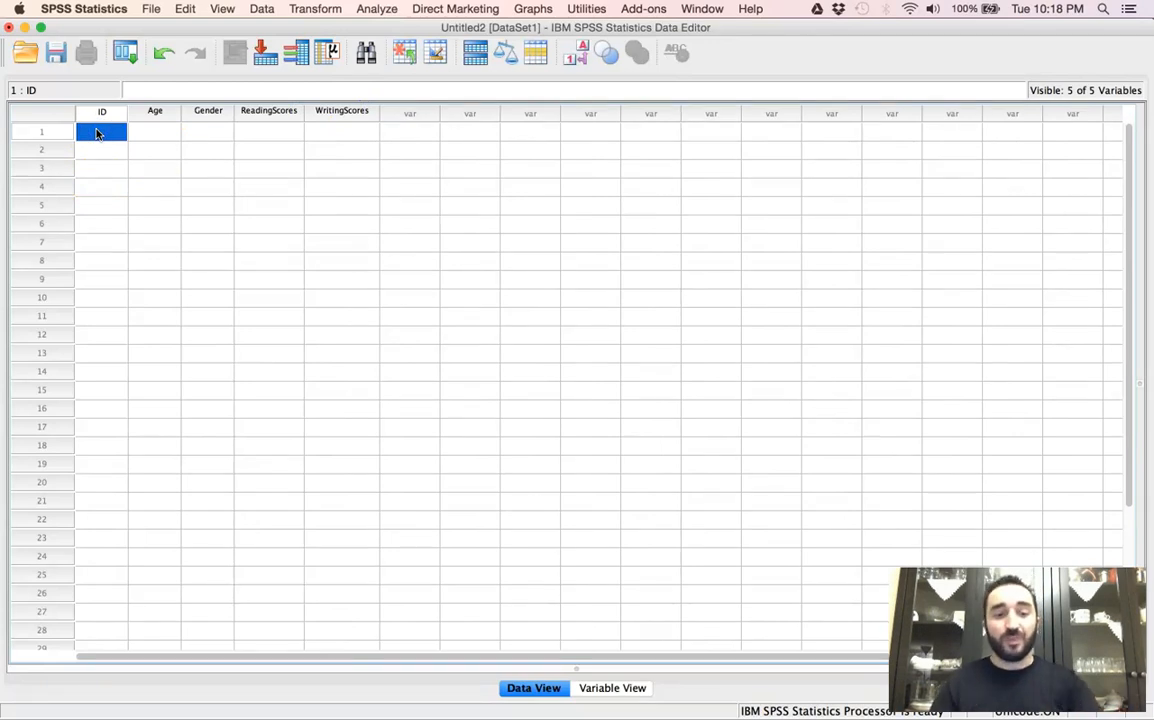
{"action": "type", "text": "1"}
{"action": "key", "text": "Return"}
{"action": "type", "text": "2"}
{"action": "key", "text": "Return"}
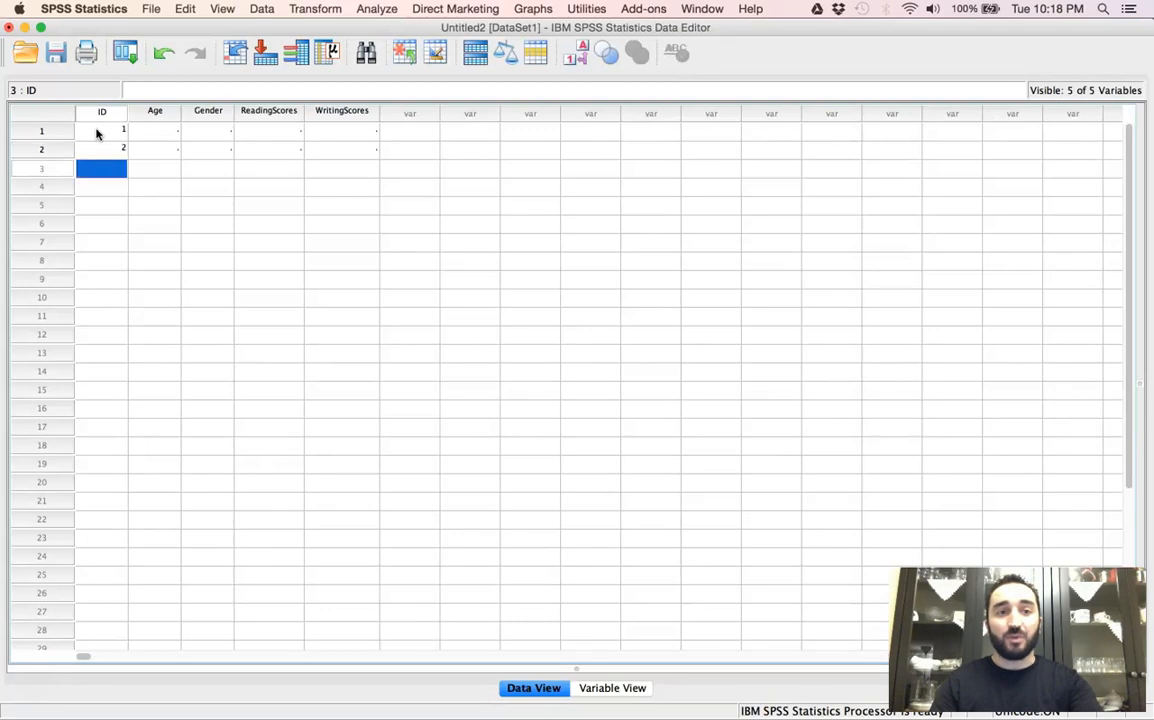
{"action": "type", "text": "3"}
{"action": "key", "text": "Return"}
{"action": "type", "text": "4"}
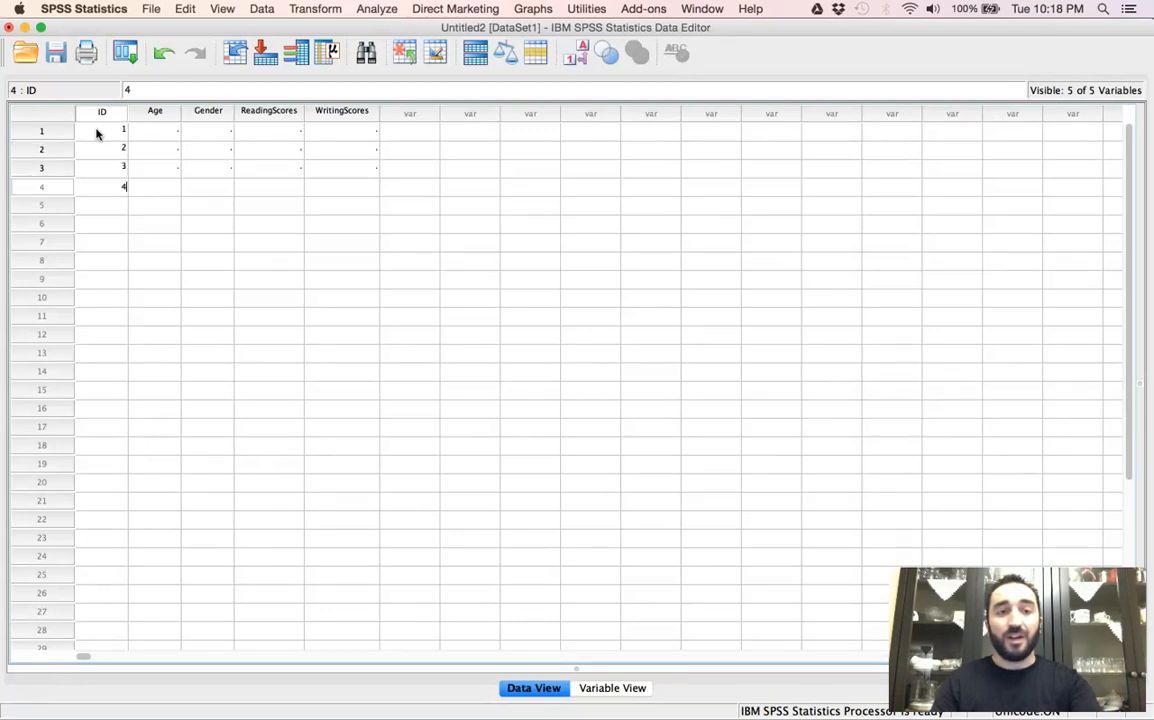
{"action": "key", "text": "Return"}
{"action": "type", "text": "5"}
{"action": "key", "text": "Return"}
{"action": "type", "text": "6"}
{"action": "key", "text": "Return"}
{"action": "type", "text": "7"}
{"action": "key", "text": "Return"}
{"action": "type", "text": "8"}
{"action": "key", "text": "Return"}
{"action": "type", "text": "9"}
{"action": "key", "text": "Return"}
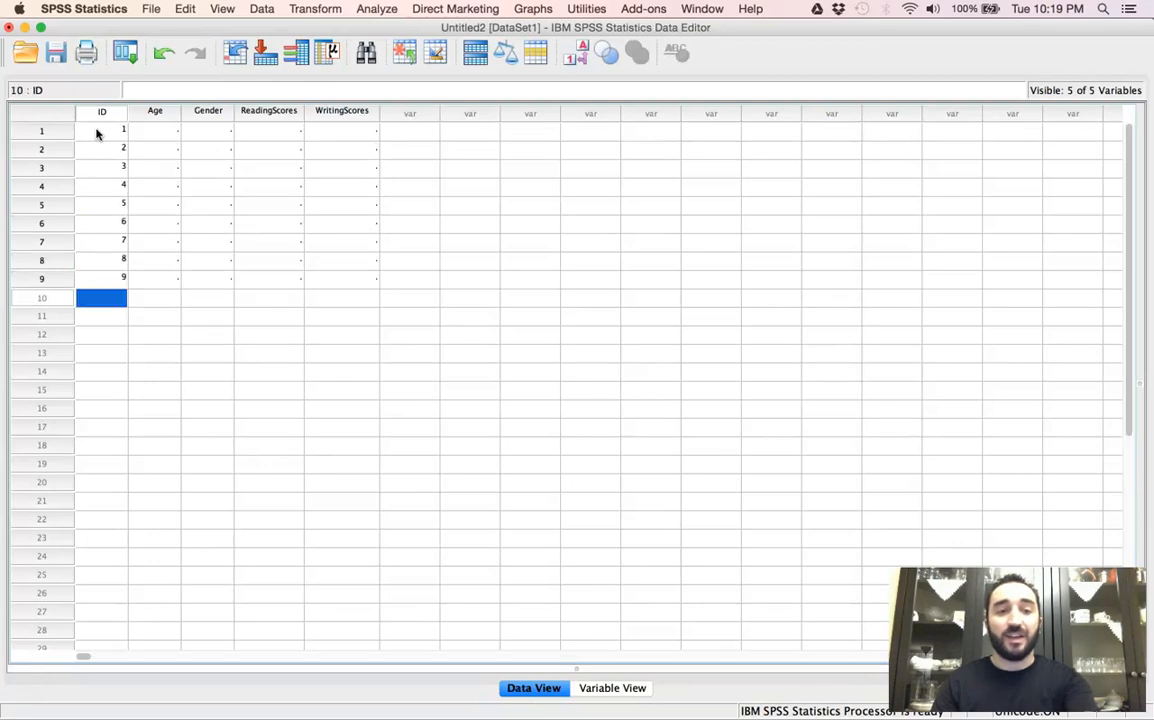
{"action": "type", "text": "10"}
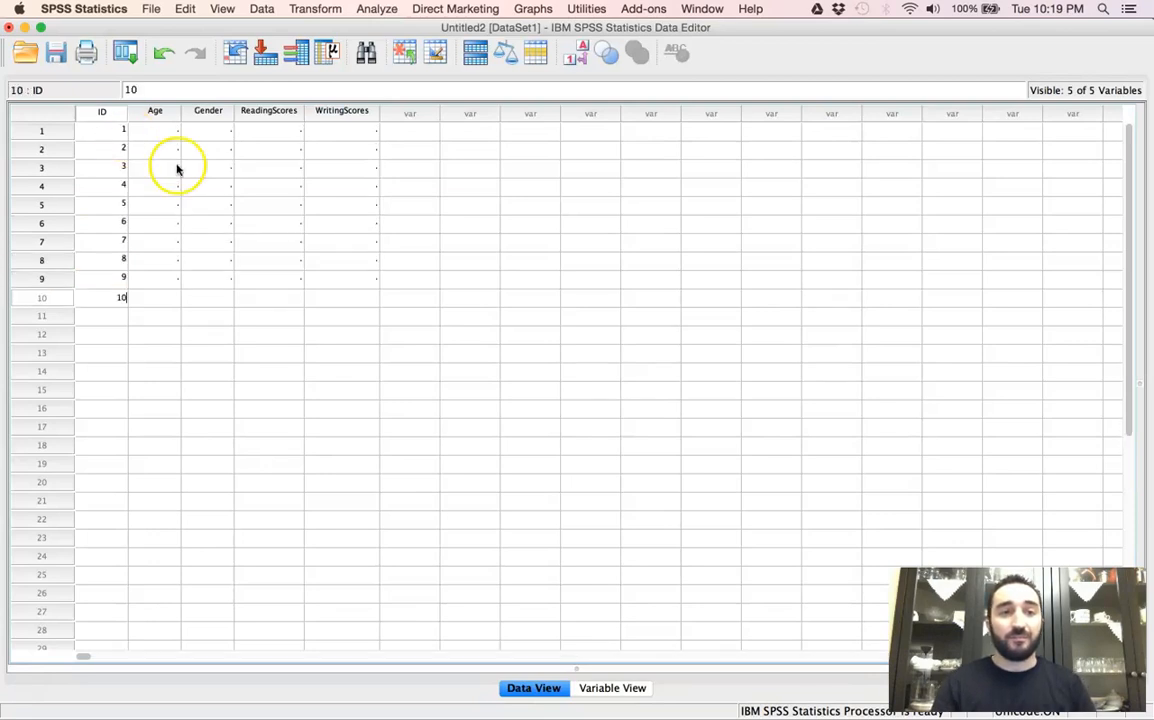
{"action": "scroll", "coordinate": [212, 200], "scroll_direction": "down", "scroll_amount": 3}
{"action": "scroll", "coordinate": [212, 200], "scroll_direction": "up", "scroll_amount": 3}
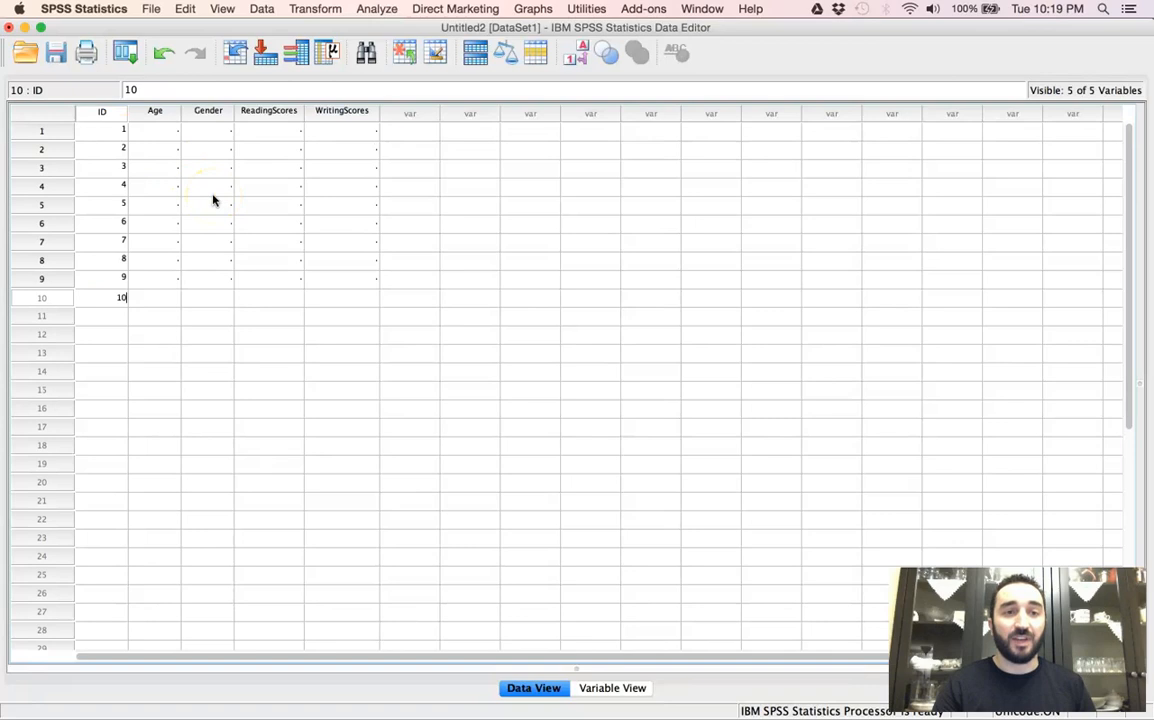
Step: Fill the Age column in rows 1 to 10 with 23, 25, 21, 32, 35, 37, 24, 24, 23 and 21
{"action": "left_click", "coordinate": [172, 136]}
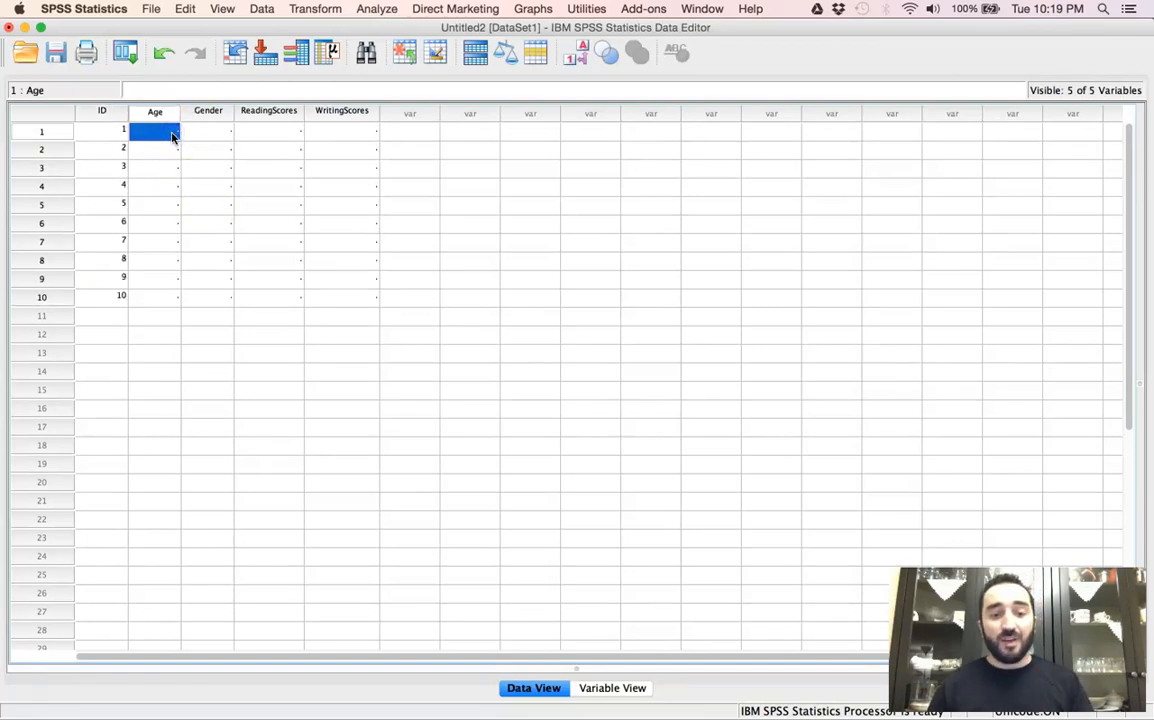
{"action": "type", "text": "23"}
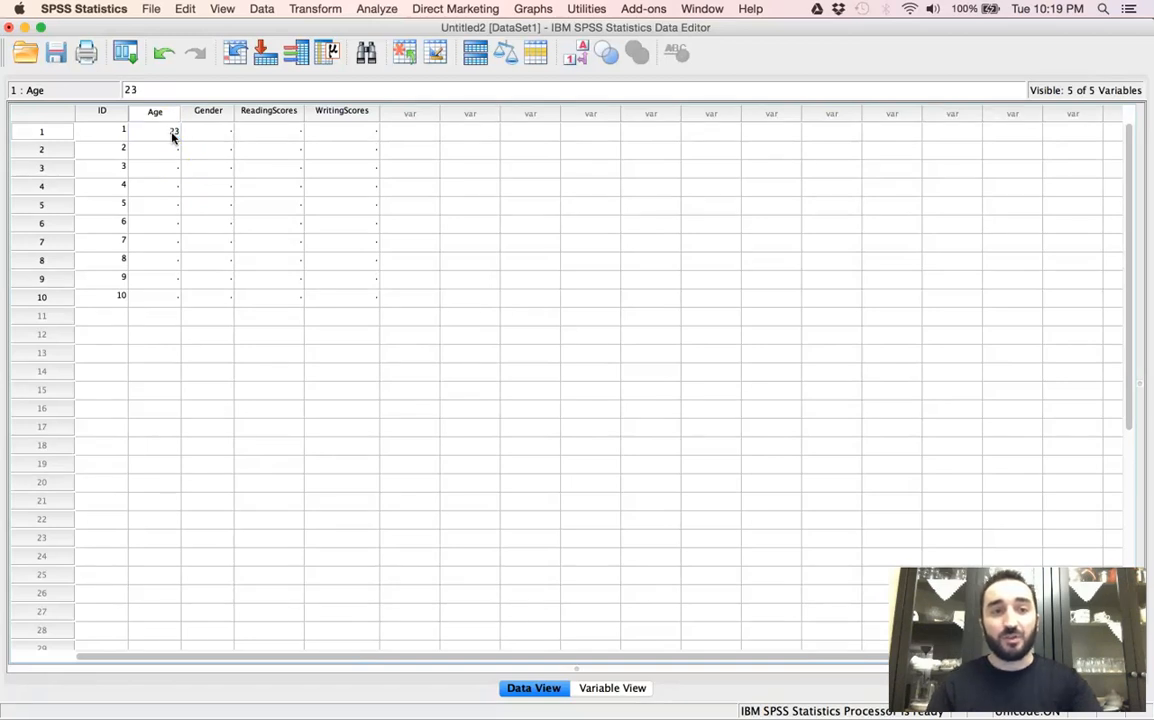
{"action": "key", "text": "Return"}
{"action": "type", "text": "25"}
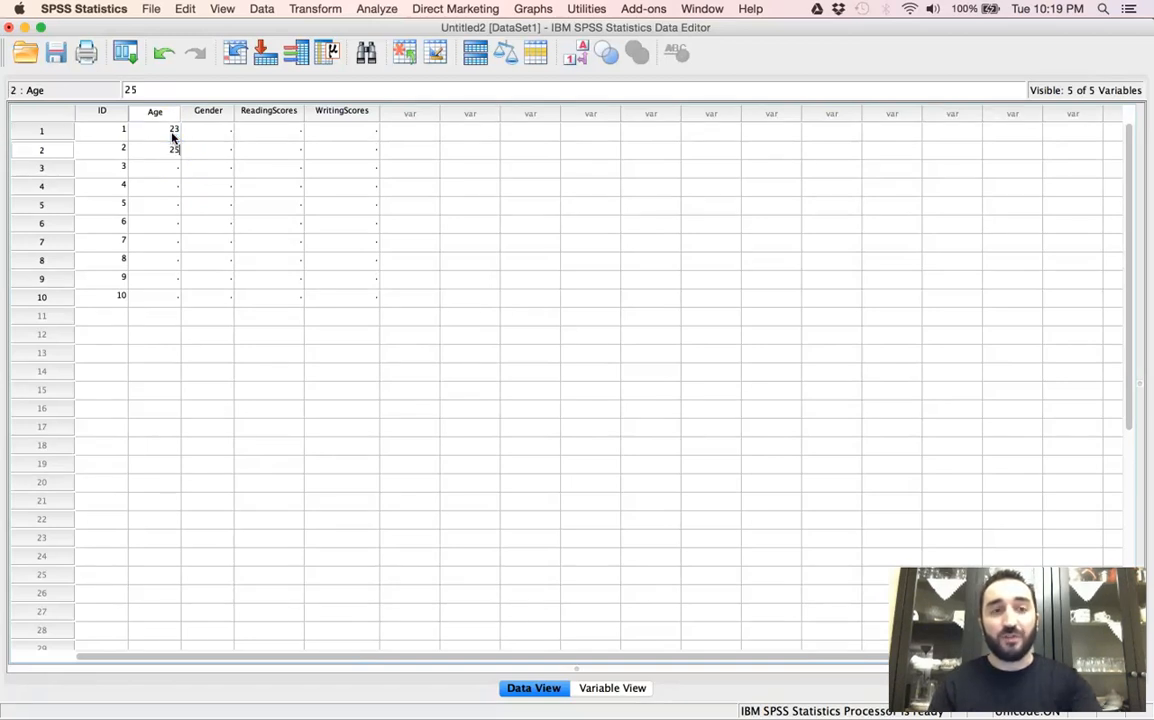
{"action": "key", "text": "Return"}
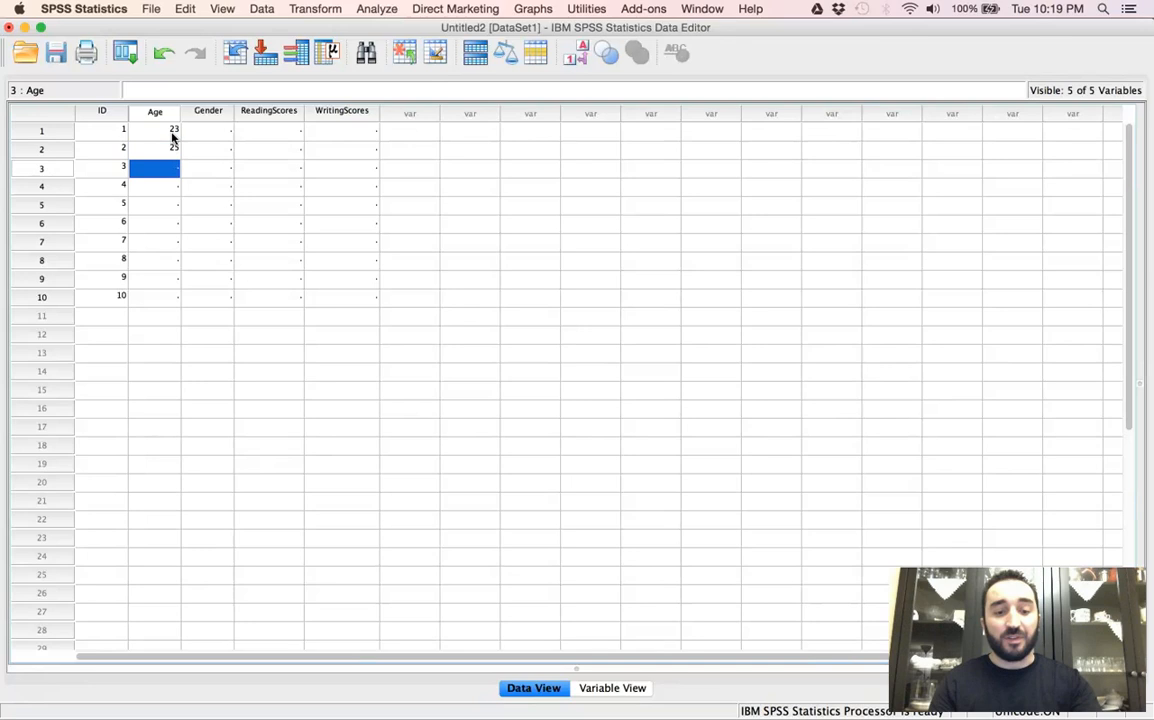
{"action": "type", "text": "21"}
{"action": "key", "text": "Return"}
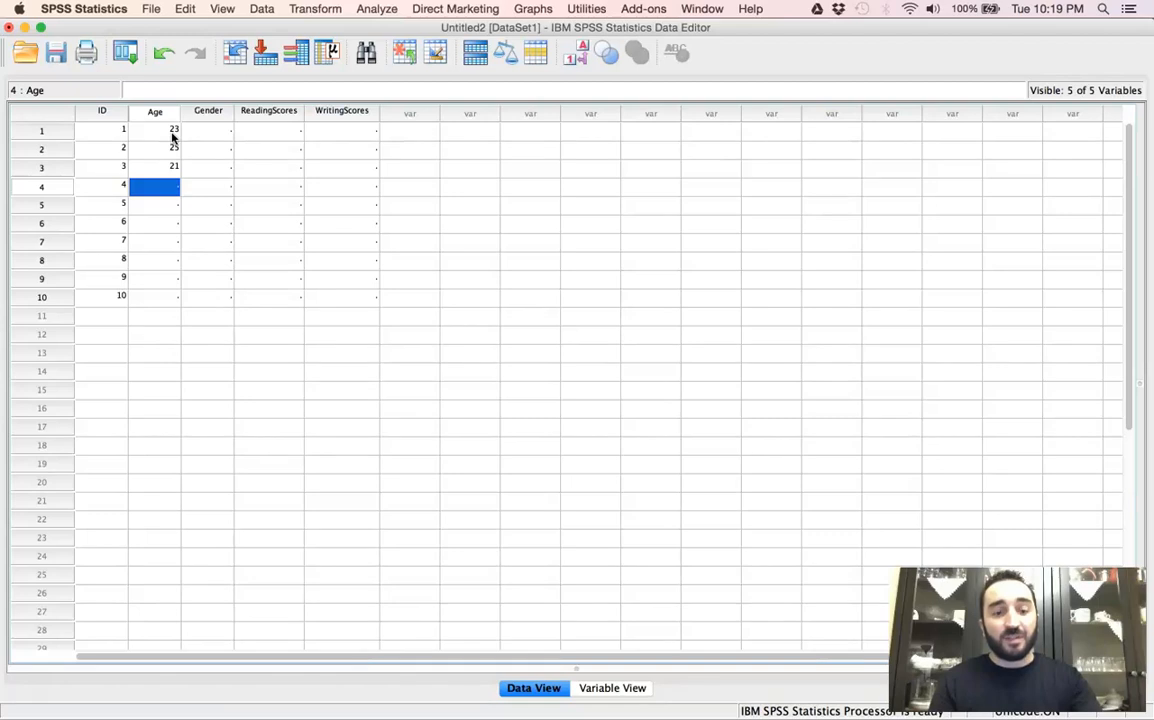
{"action": "type", "text": "3"}
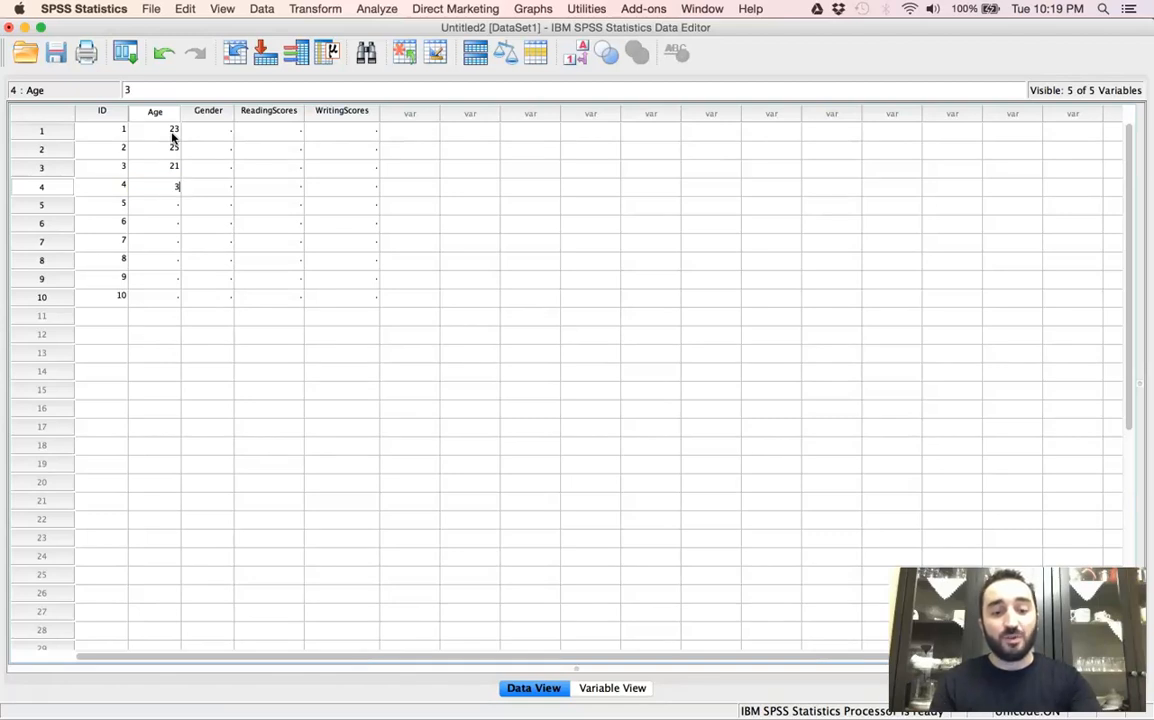
{"action": "key", "text": "Return"}
{"action": "type", "text": "35"}
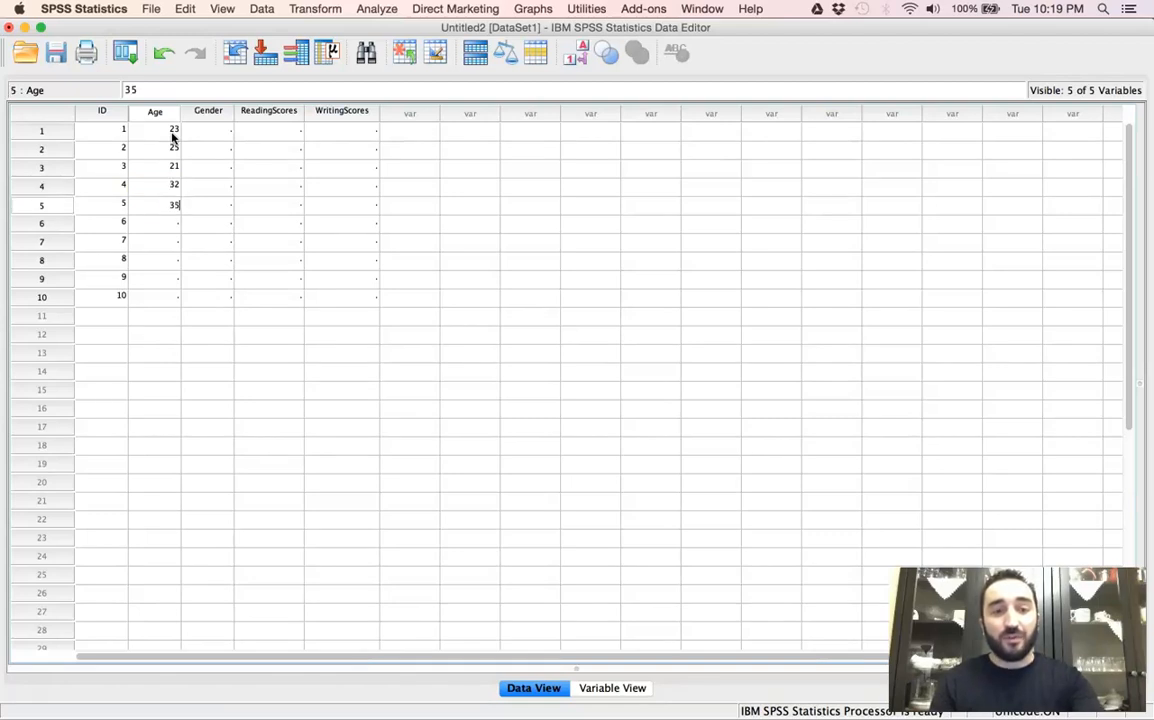
{"action": "key", "text": "Return"}
{"action": "type", "text": "37"}
{"action": "key", "text": "Return"}
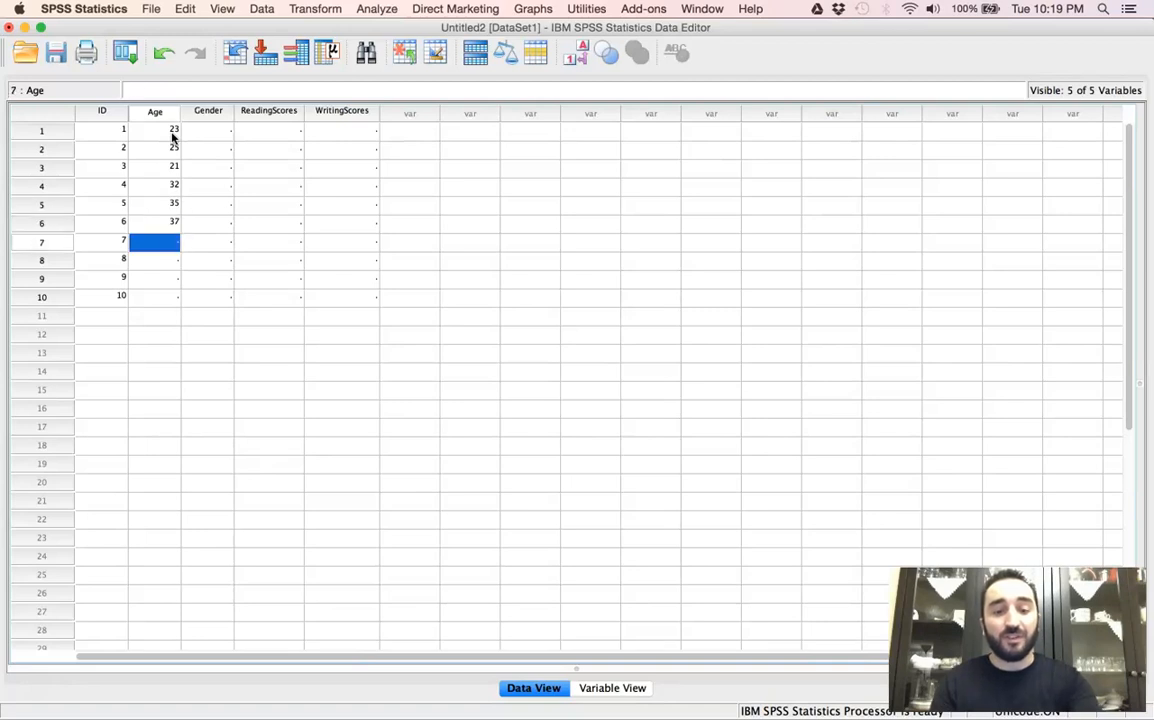
{"action": "type", "text": "24"}
{"action": "key", "text": "Return"}
{"action": "type", "text": "24"}
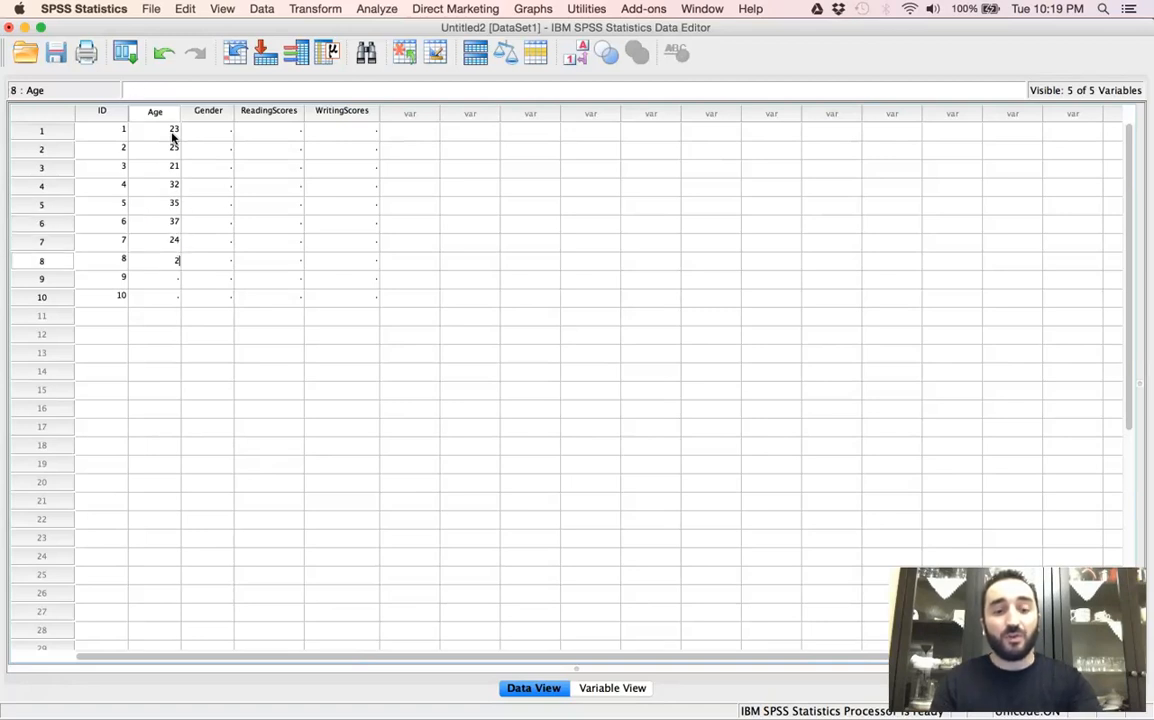
{"action": "key", "text": "Return"}
{"action": "type", "text": "23"}
{"action": "key", "text": "Return"}
{"action": "type", "text": "21"}
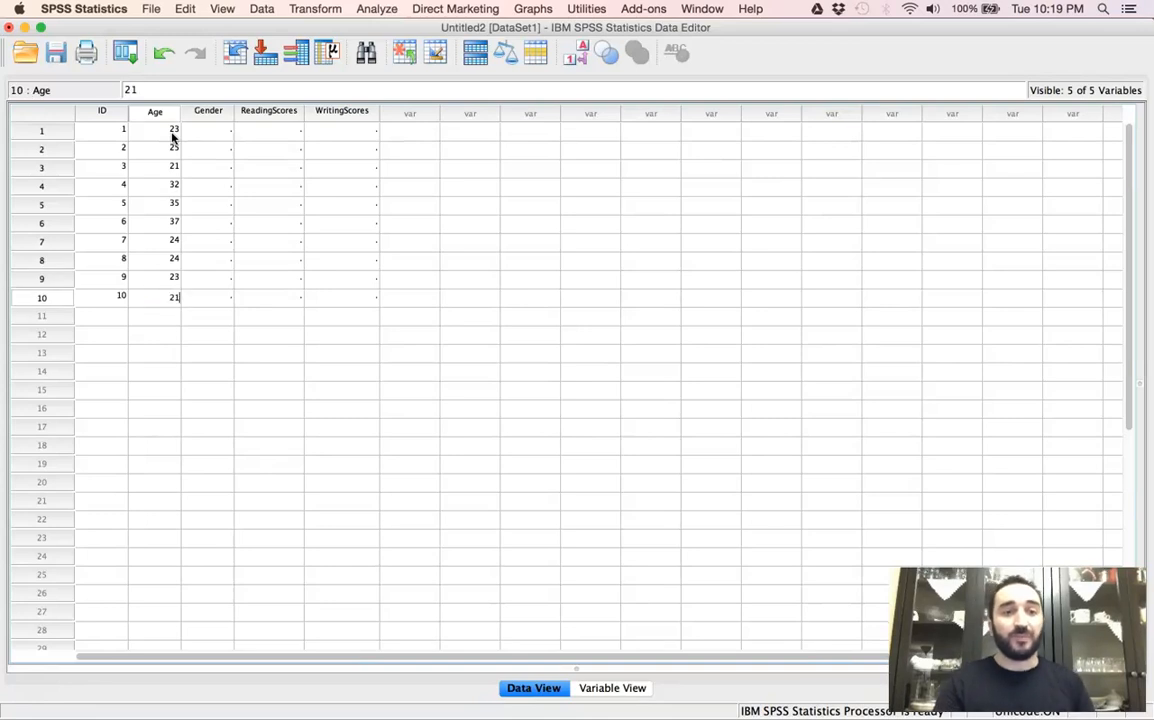
{"action": "left_click", "coordinate": [280, 240]}
Step: Fill the Gender column in rows 1 to 10 with 2, 2, 2, 1, 1, 1, 2, 2, 1 and 1
{"action": "left_click", "coordinate": [222, 135]}
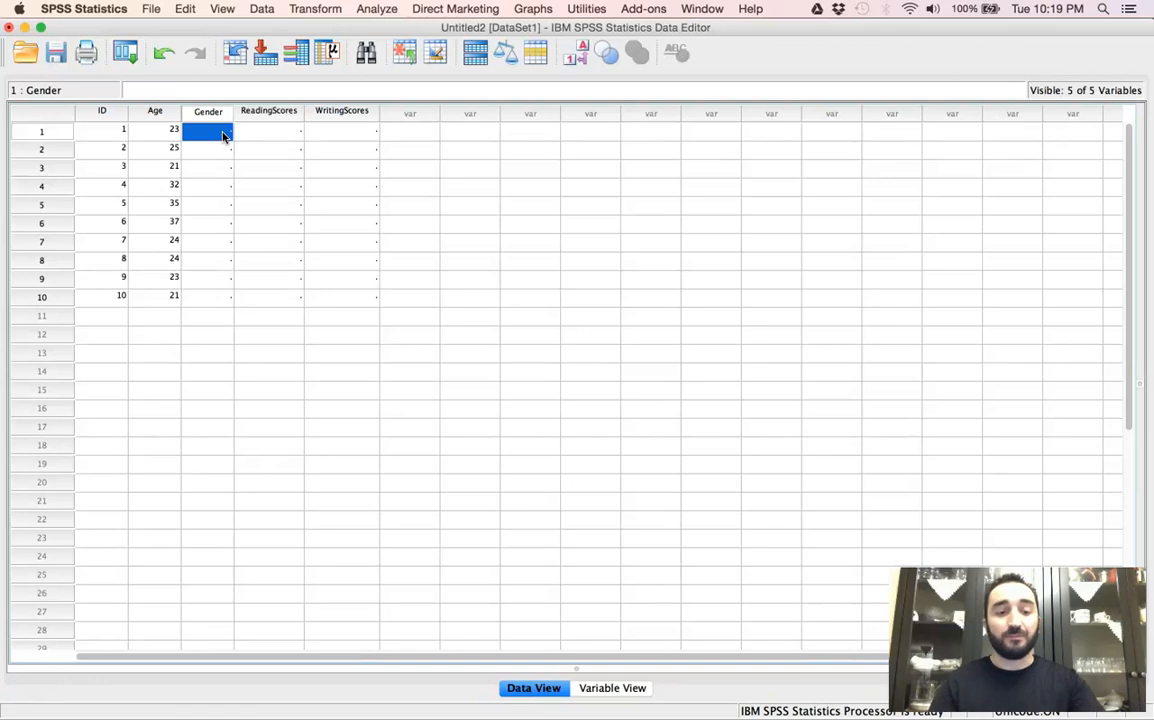
{"action": "type", "text": "2"}
{"action": "key", "text": "Return"}
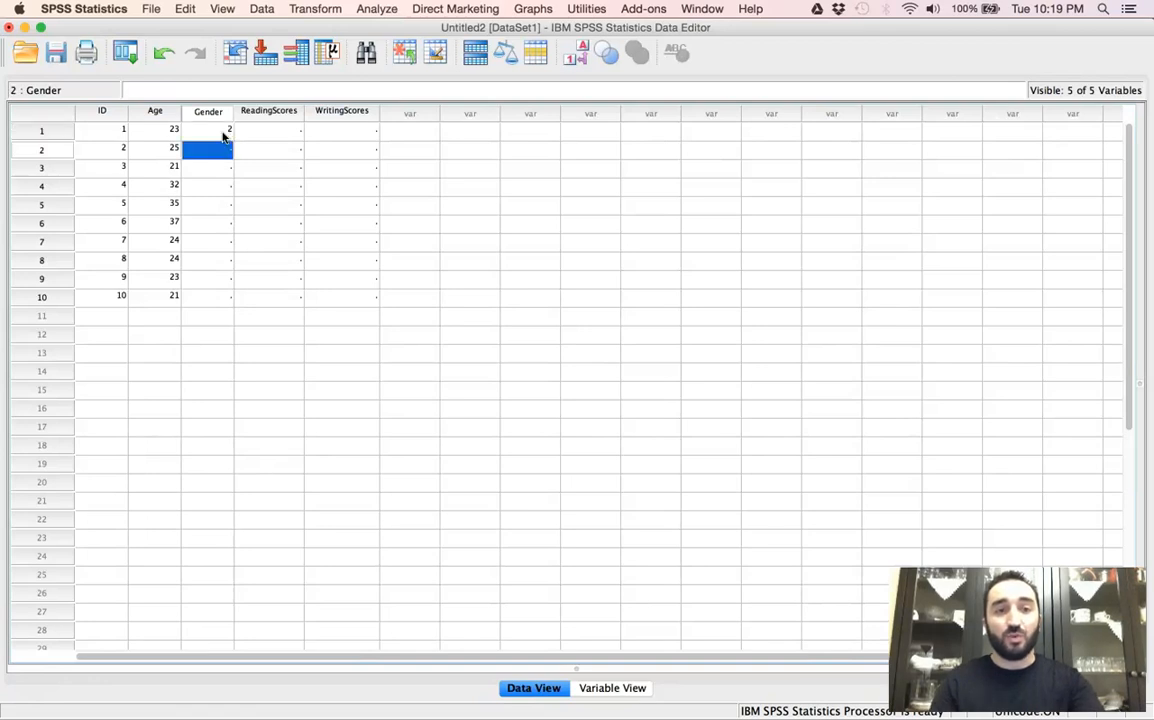
{"action": "type", "text": "2"}
{"action": "key", "text": "Return"}
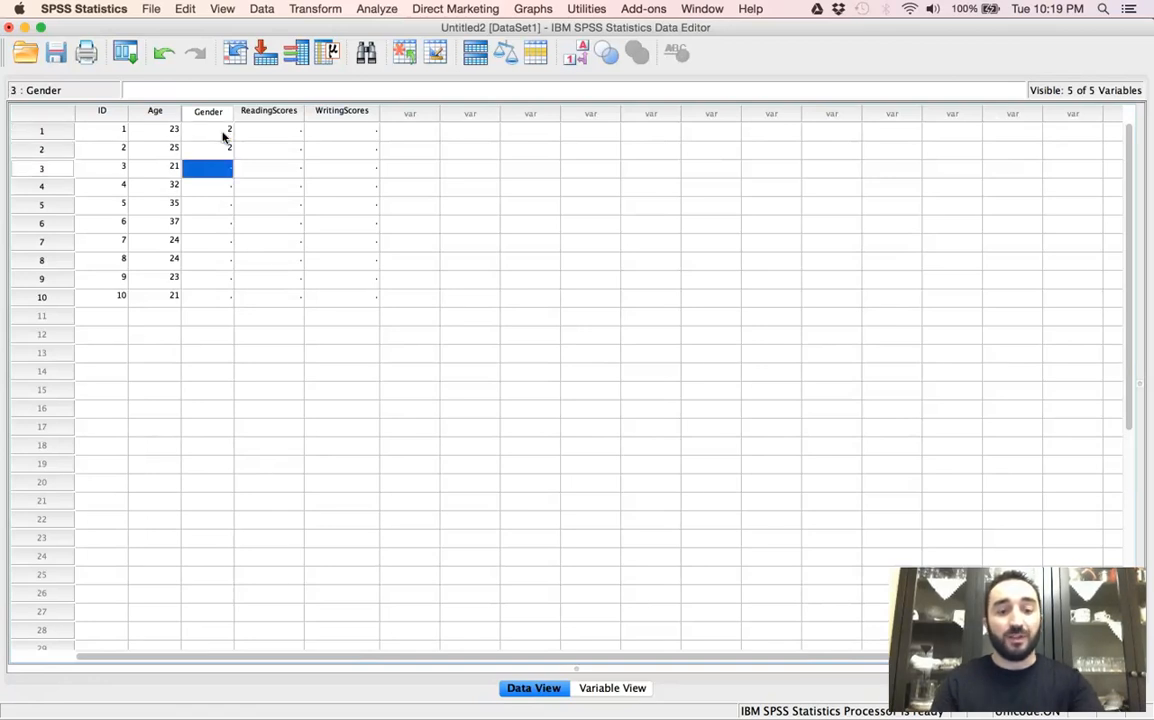
{"action": "type", "text": "2"}
{"action": "key", "text": "Return"}
{"action": "type", "text": "1"}
{"action": "key", "text": "Return"}
{"action": "type", "text": "1"}
{"action": "key", "text": "Return"}
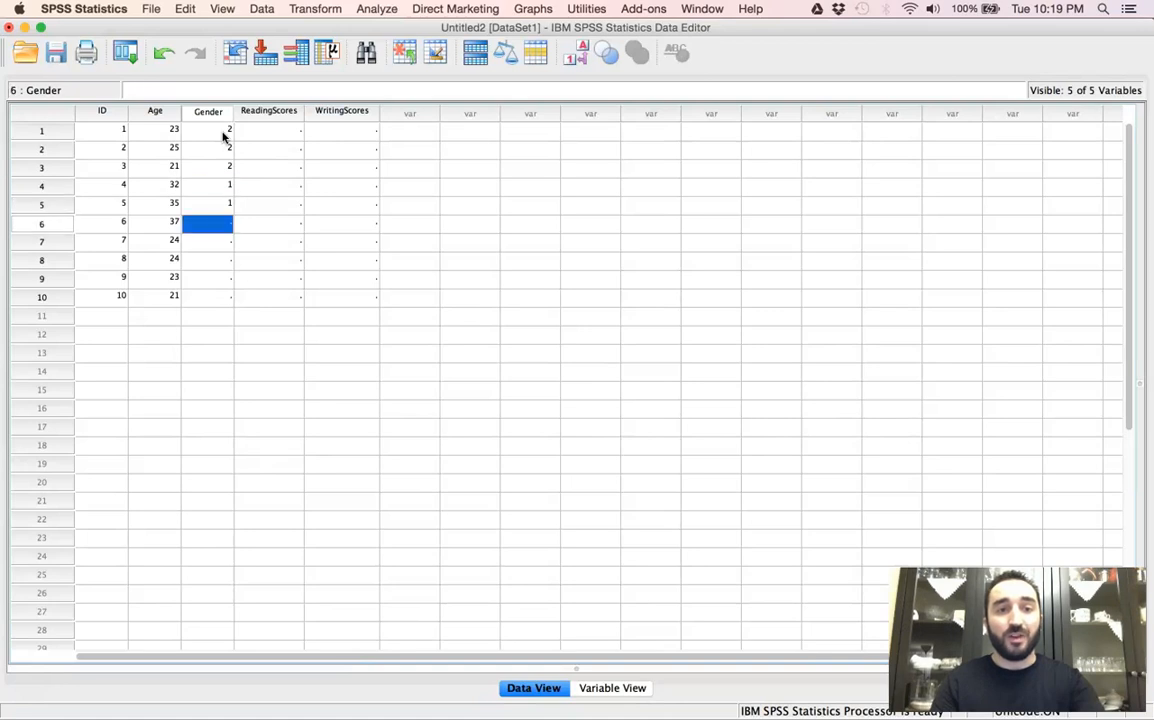
{"action": "type", "text": "1"}
{"action": "key", "text": "Return"}
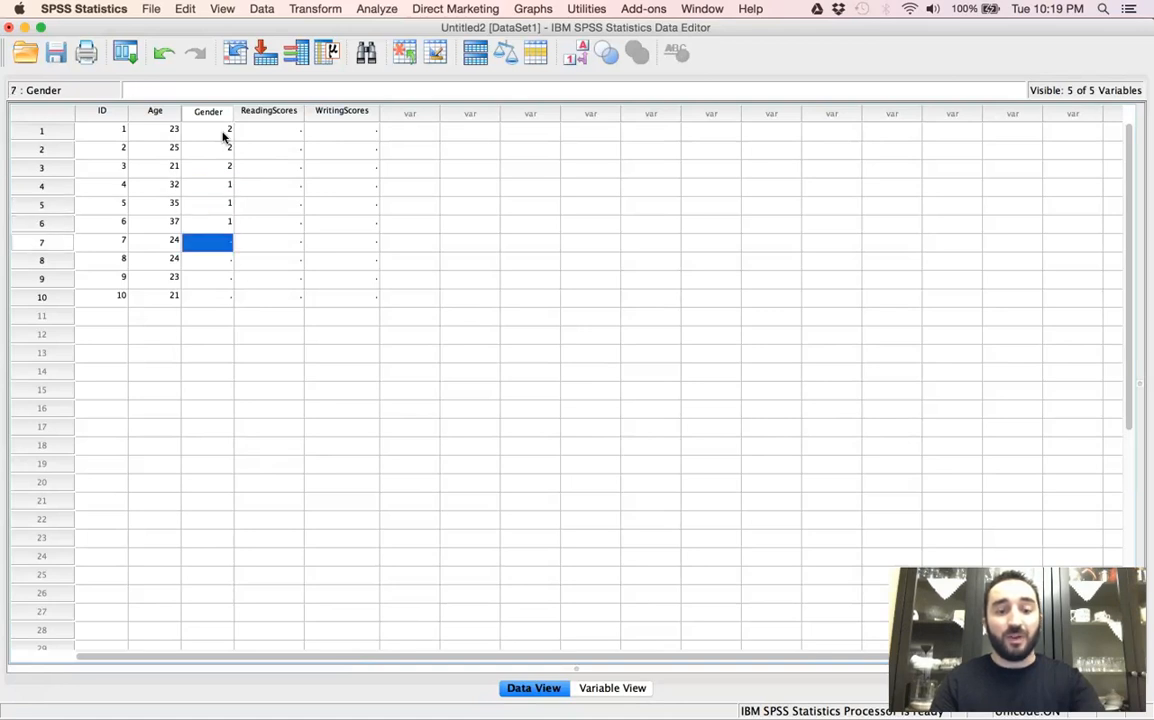
{"action": "type", "text": "2"}
{"action": "key", "text": "Return"}
{"action": "type", "text": "2"}
{"action": "key", "text": "Return"}
{"action": "type", "text": "1"}
{"action": "key", "text": "Return"}
{"action": "type", "text": "1"}
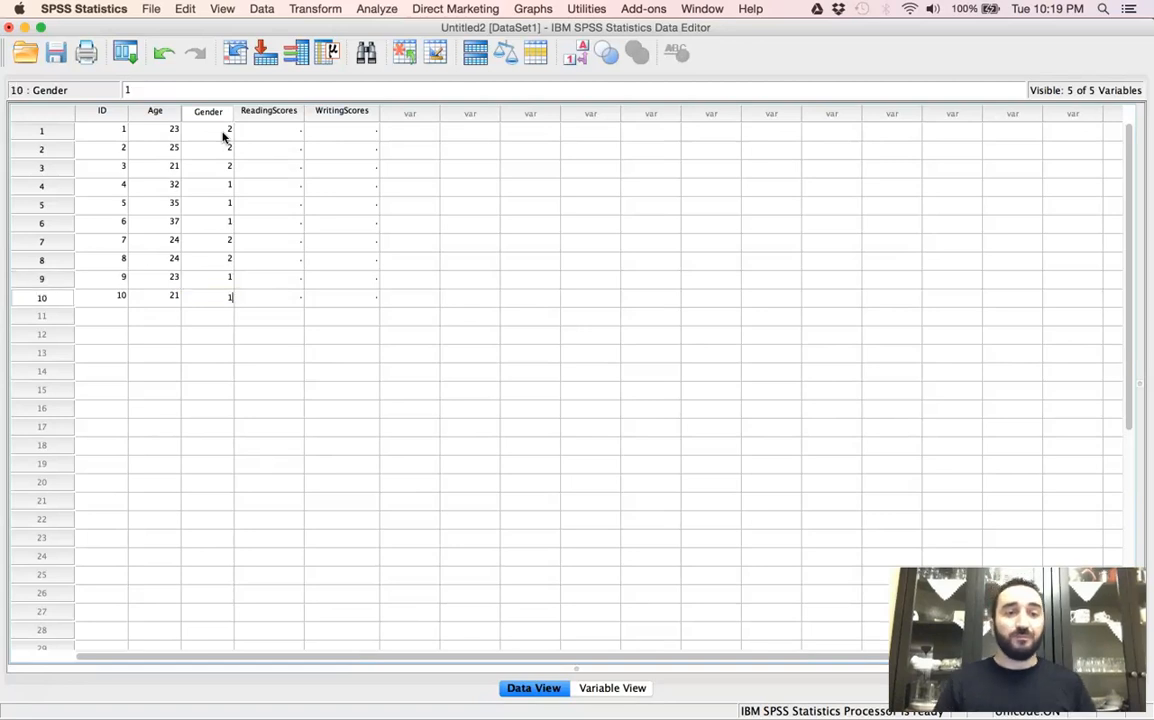
{"action": "left_click", "coordinate": [270, 183]}
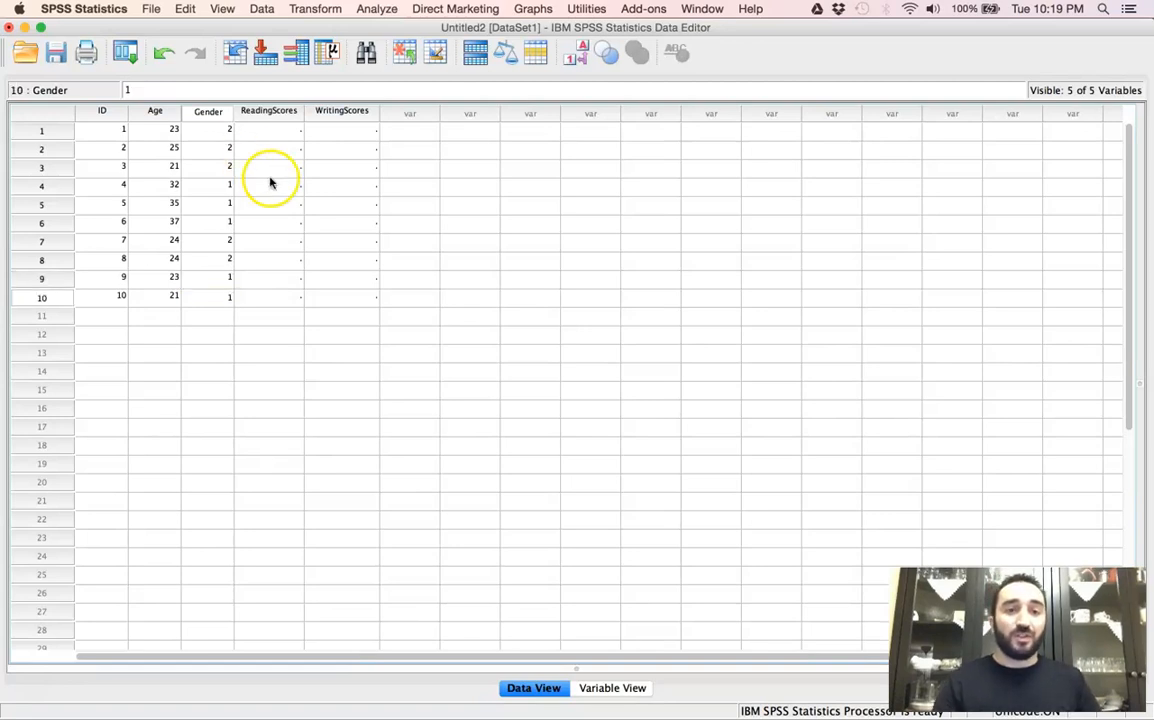
Step: Fill the ReadingScores column in rows 1 to 10 with 75, 77, 46, 47, 56, 78, 98, 44, 32 and 66
{"action": "left_click", "coordinate": [294, 133]}
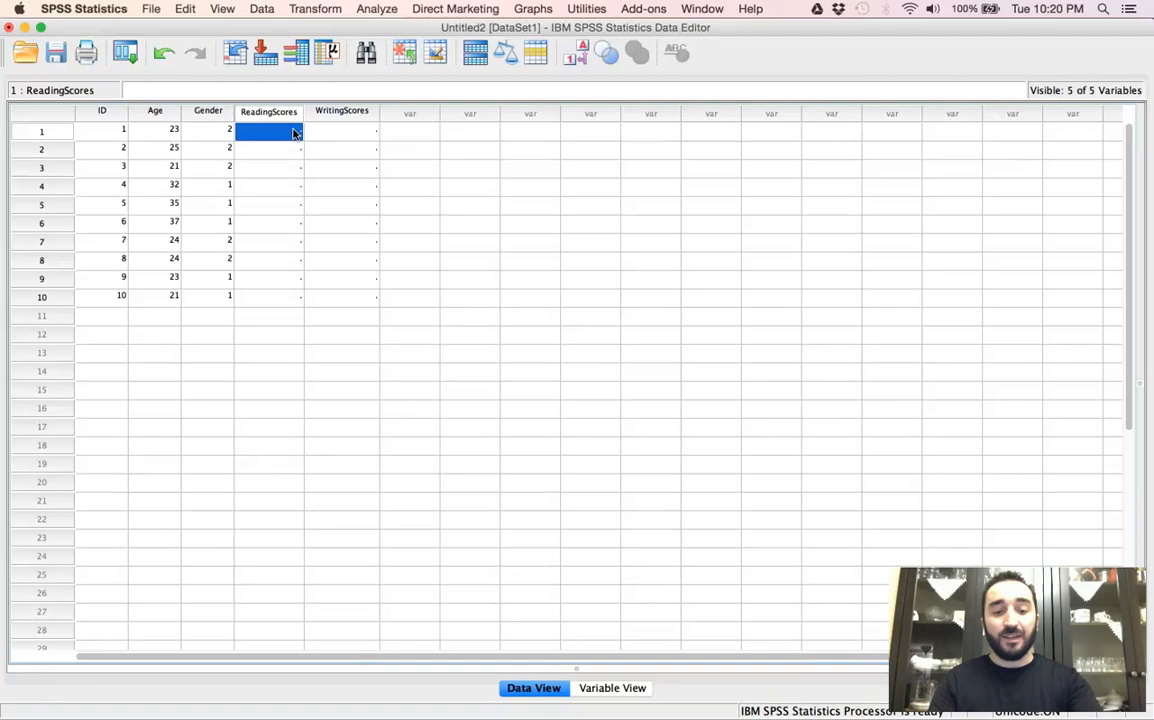
{"action": "type", "text": "75"}
{"action": "key", "text": "Return"}
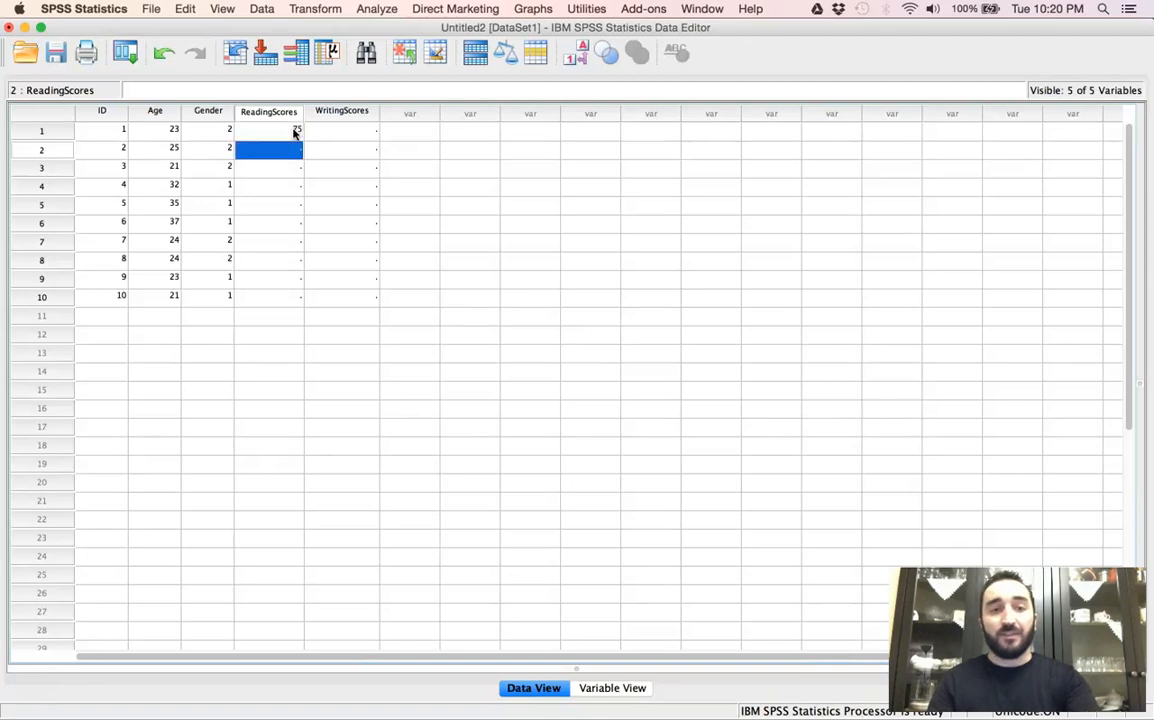
{"action": "type", "text": "77"}
{"action": "key", "text": "Return"}
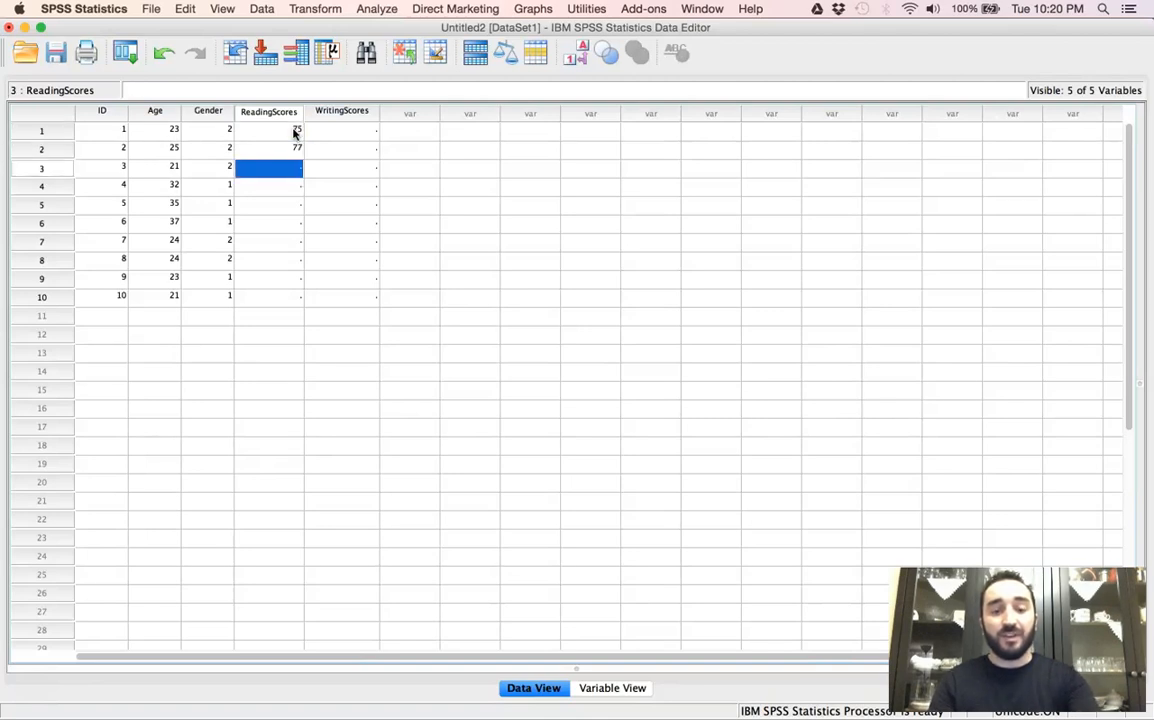
{"action": "type", "text": "46"}
{"action": "key", "text": "Return"}
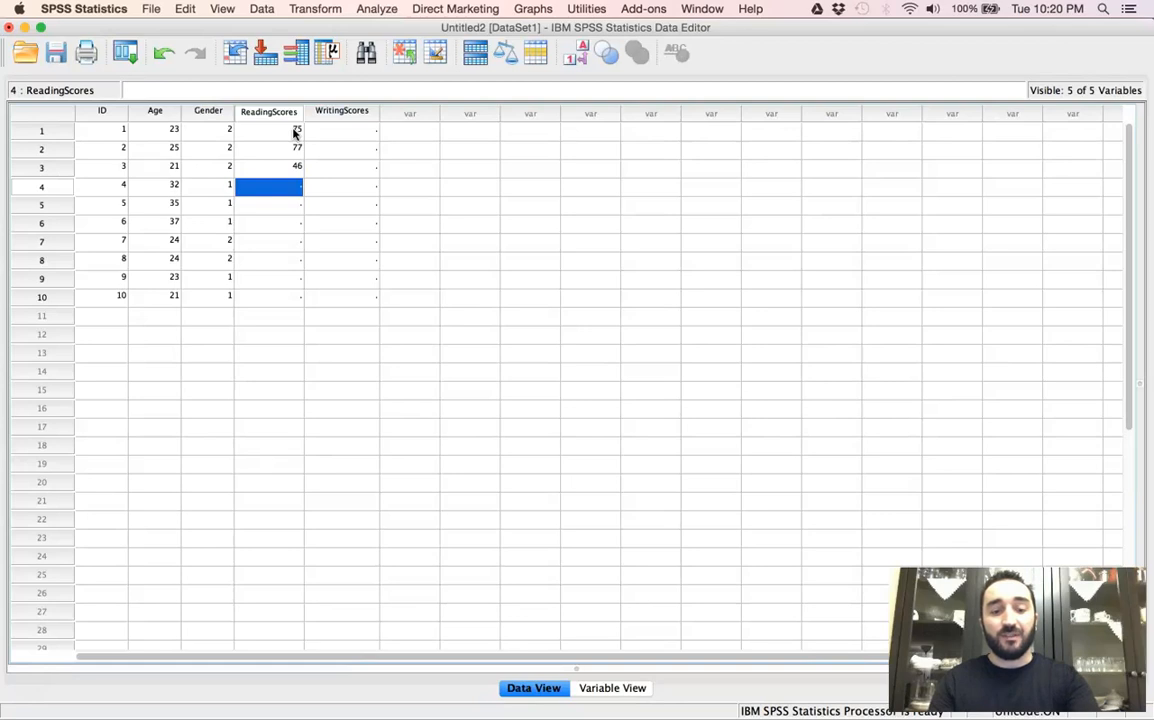
{"action": "type", "text": "47"}
{"action": "key", "text": "Return"}
{"action": "type", "text": "56"}
{"action": "key", "text": "Return"}
{"action": "type", "text": "78"}
{"action": "key", "text": "Return"}
{"action": "type", "text": "98"}
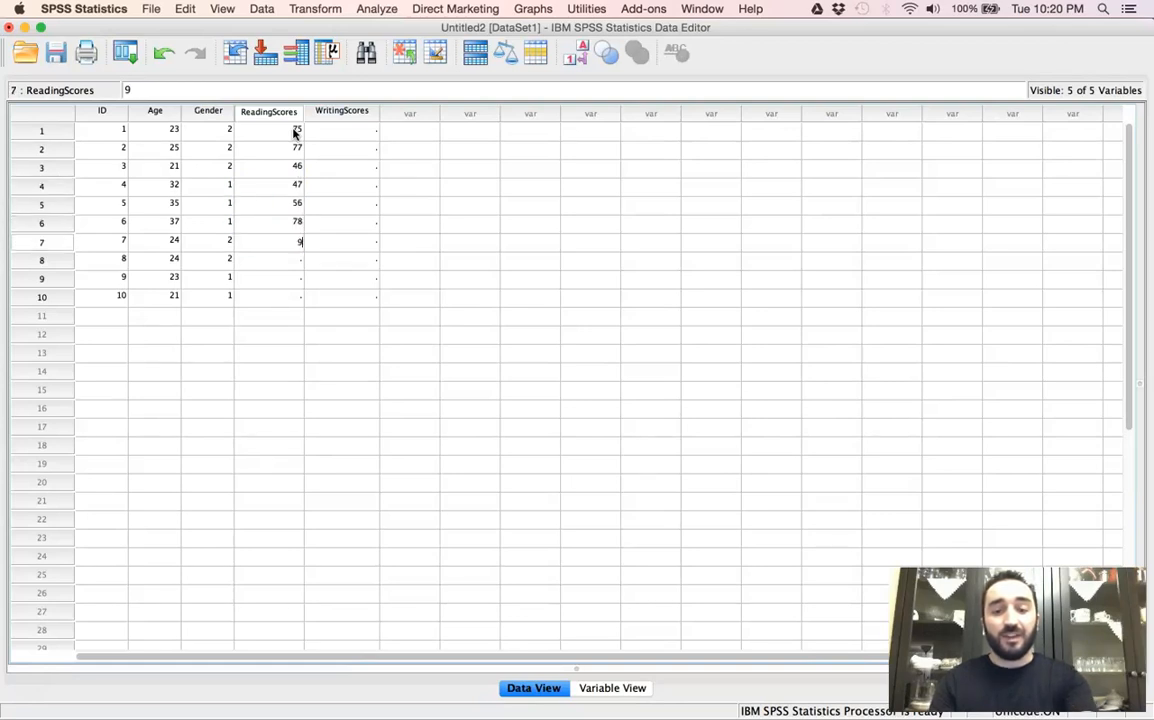
{"action": "key", "text": "Return"}
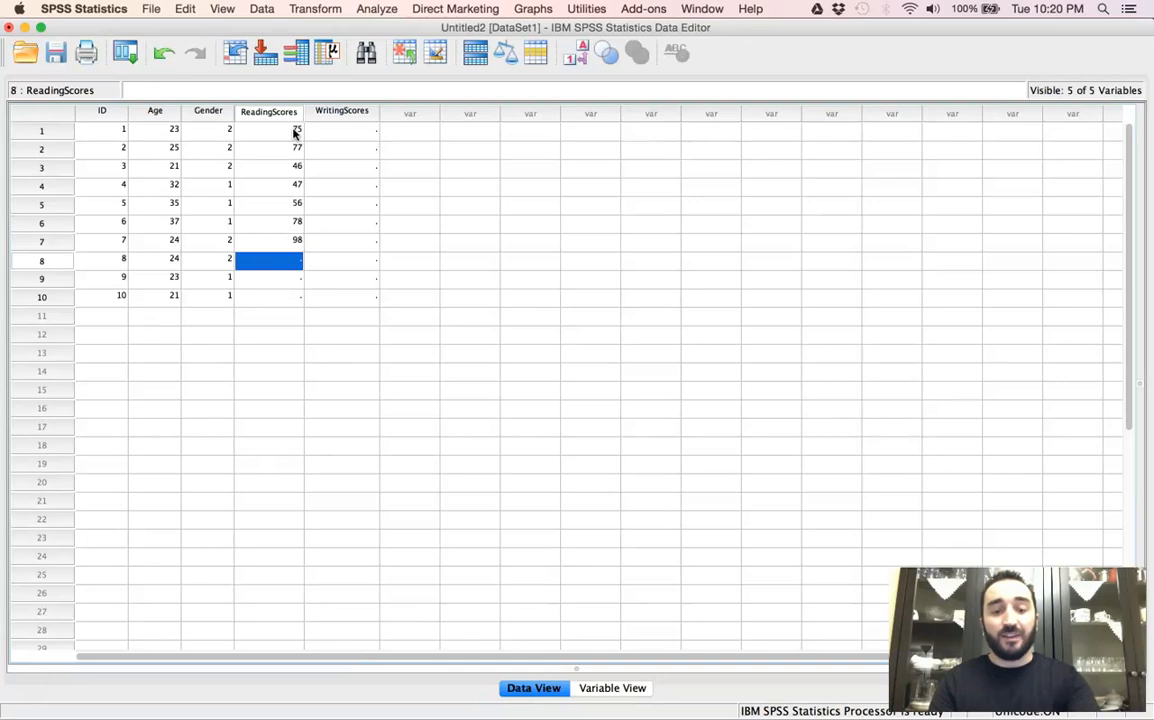
{"action": "type", "text": "44"}
{"action": "key", "text": "Return"}
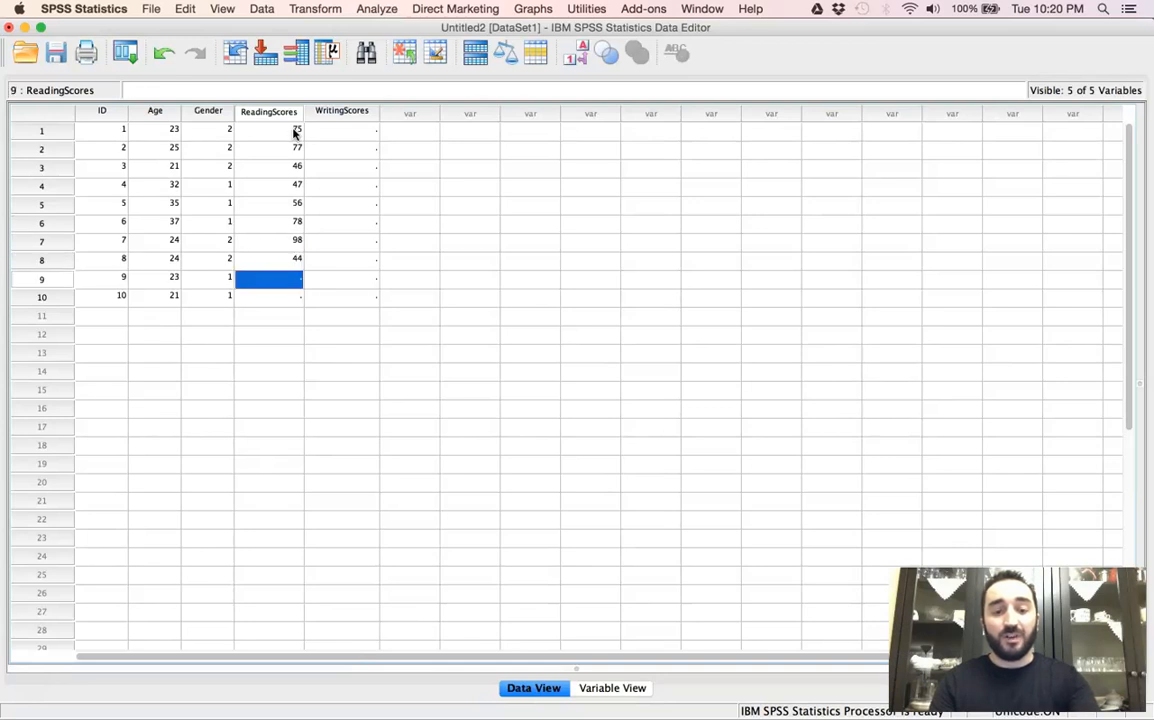
{"action": "type", "text": "32"}
{"action": "key", "text": "Return"}
{"action": "type", "text": "66"}
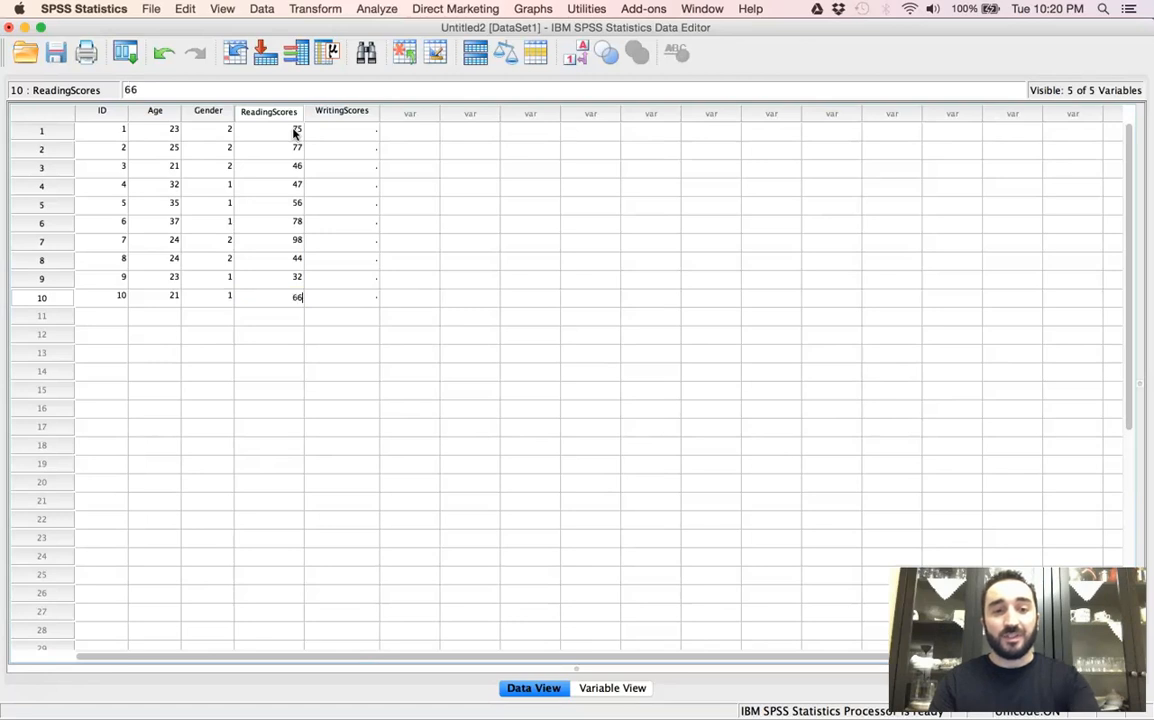
Step: Fill the WritingScores column in rows 1 to 10 with 32, 56, 76, 45, 43, 56, 78, 98, 56 and 34
{"action": "left_click", "coordinate": [368, 133]}
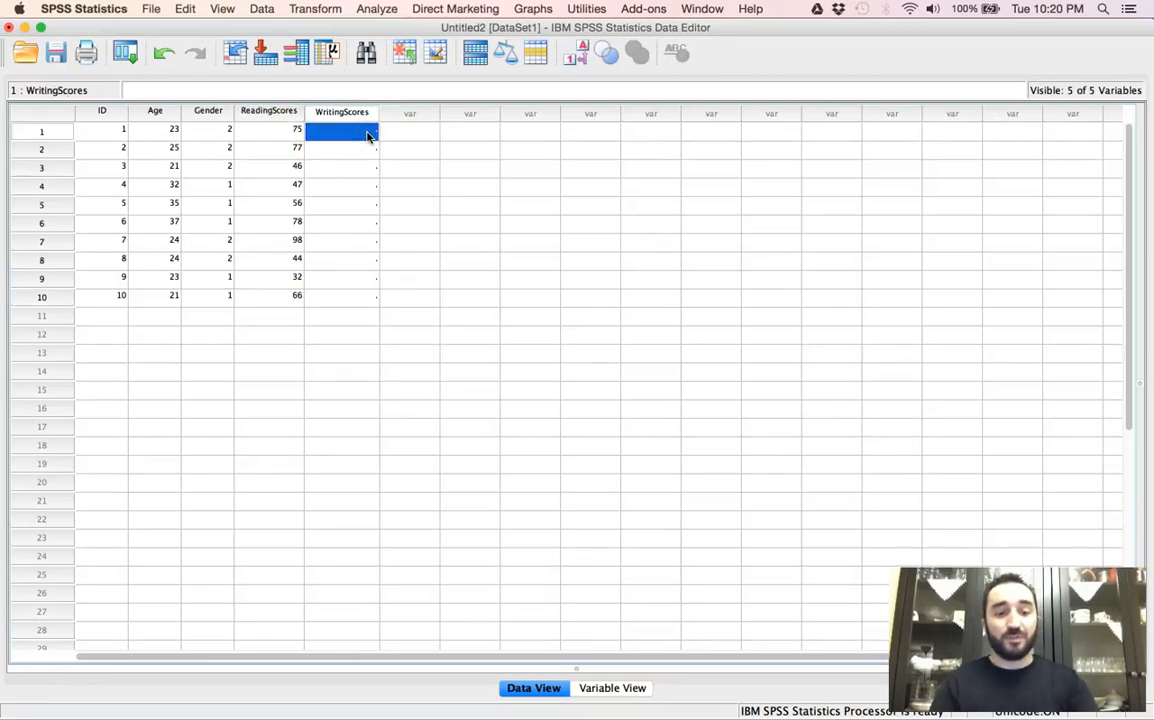
{"action": "type", "text": "32"}
{"action": "key", "text": "Return"}
{"action": "type", "text": "56"}
{"action": "key", "text": "Return"}
{"action": "type", "text": "76"}
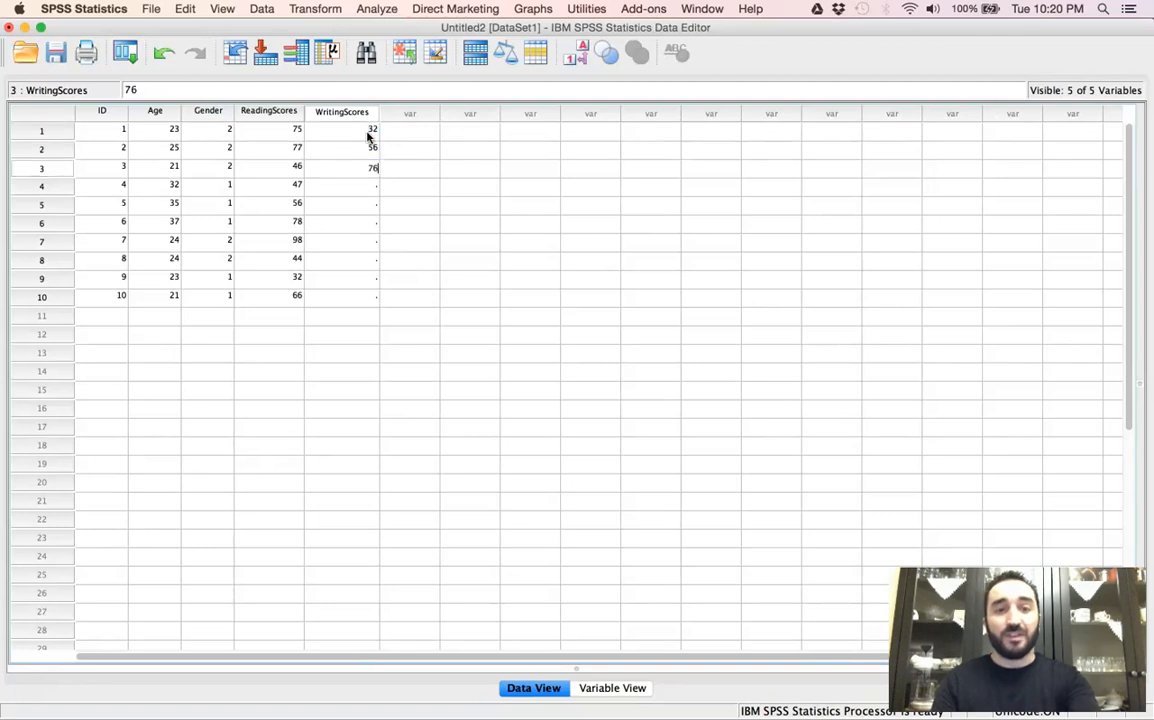
{"action": "key", "text": "Return"}
{"action": "type", "text": "45"}
{"action": "key", "text": "Return"}
{"action": "type", "text": "43"}
{"action": "key", "text": "Return"}
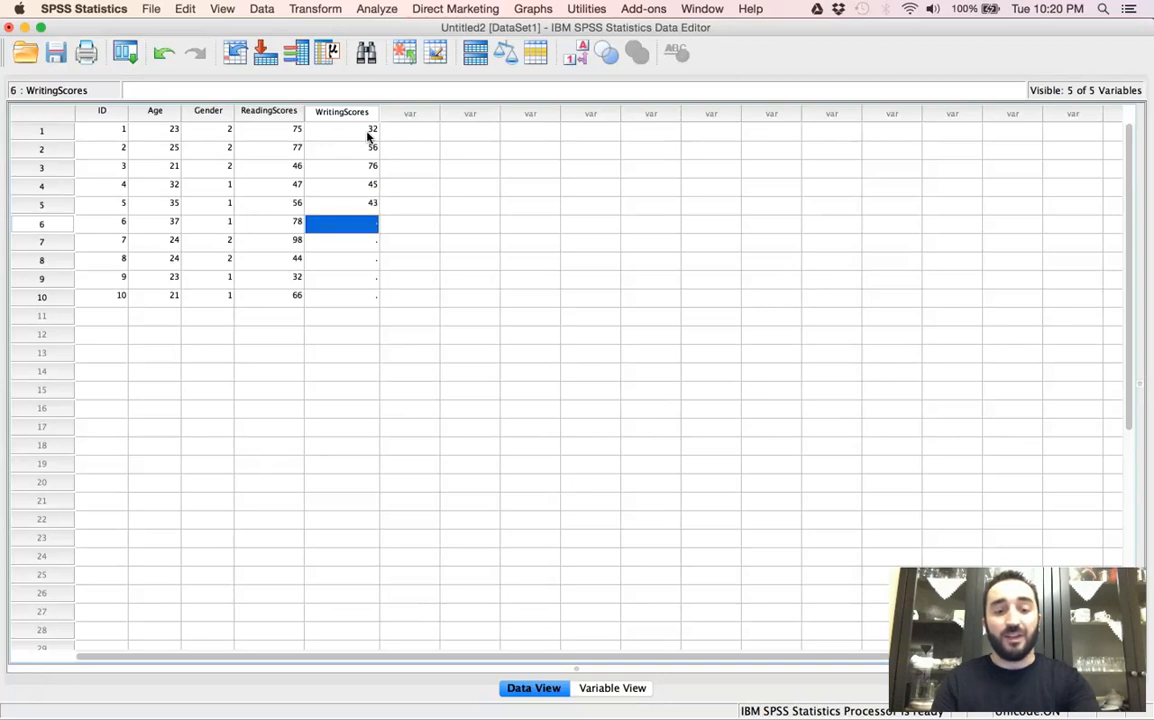
{"action": "type", "text": "56"}
{"action": "key", "text": "Return"}
{"action": "type", "text": "78"}
{"action": "key", "text": "Return"}
{"action": "type", "text": "98"}
{"action": "key", "text": "Return"}
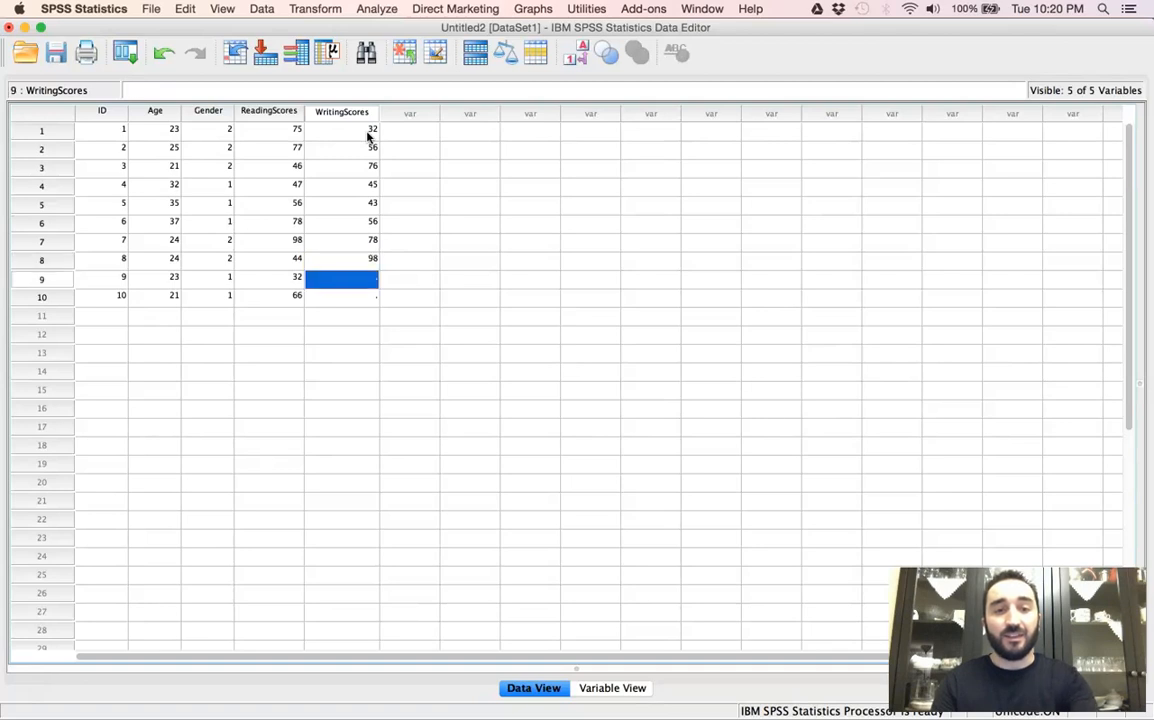
{"action": "type", "text": "56"}
{"action": "key", "text": "Return"}
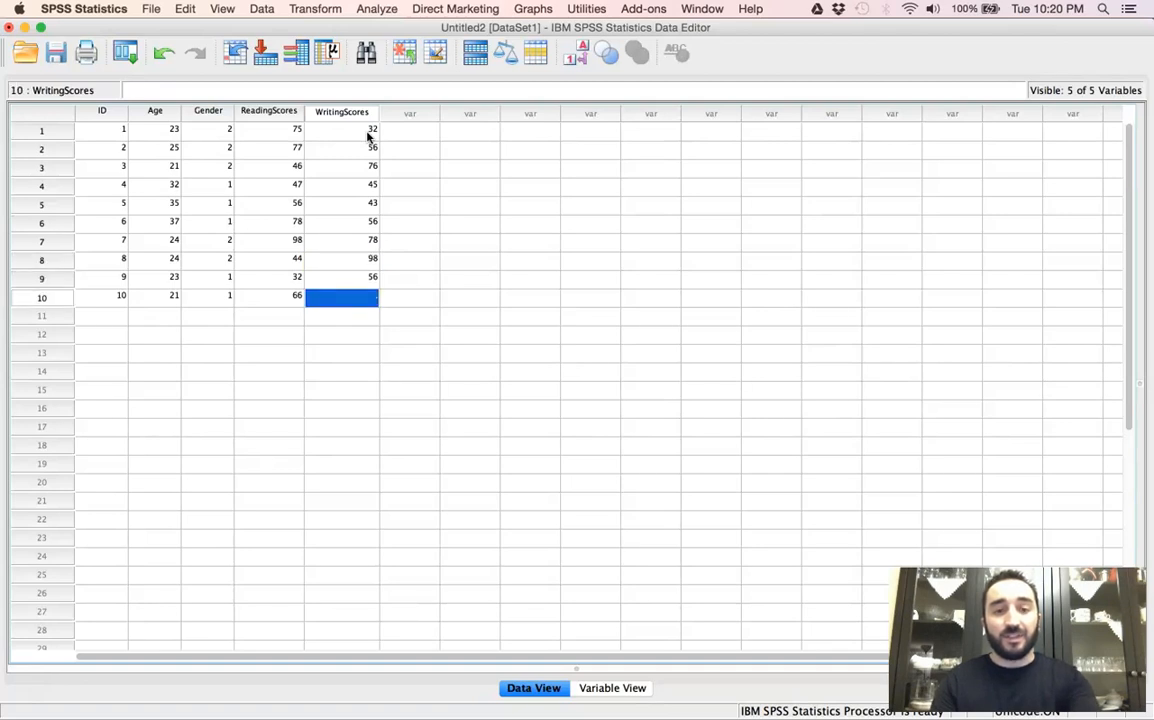
{"action": "type", "text": "34"}
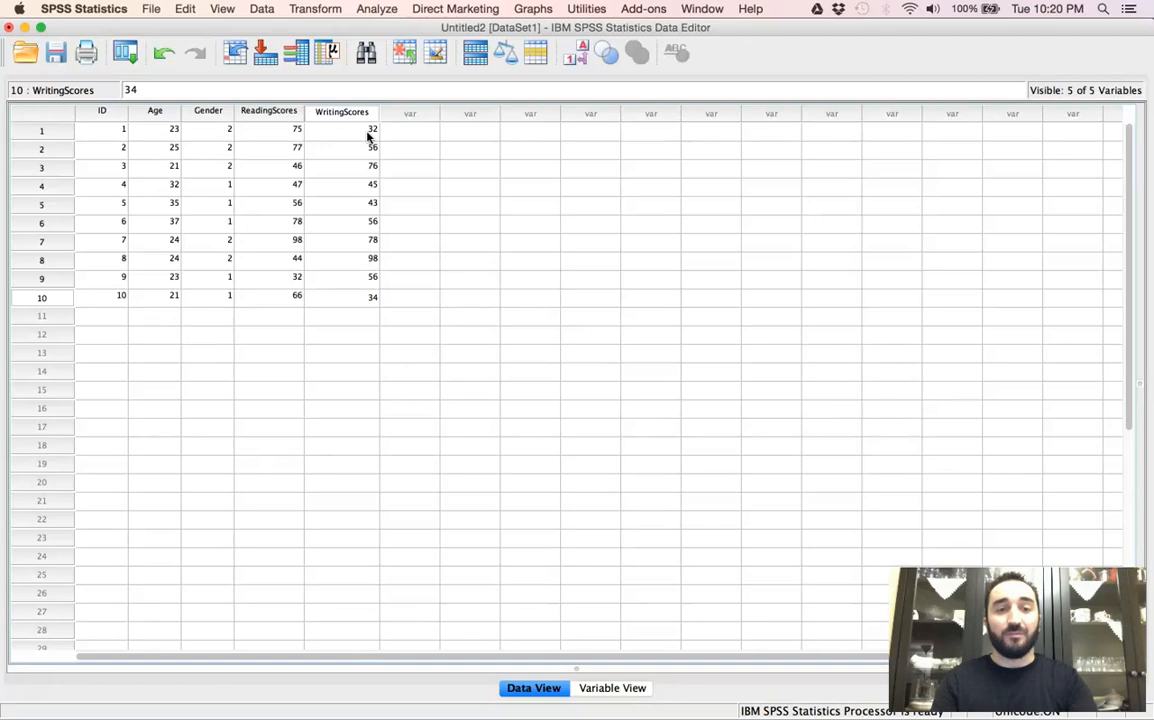
{"action": "left_click", "coordinate": [368, 171]}
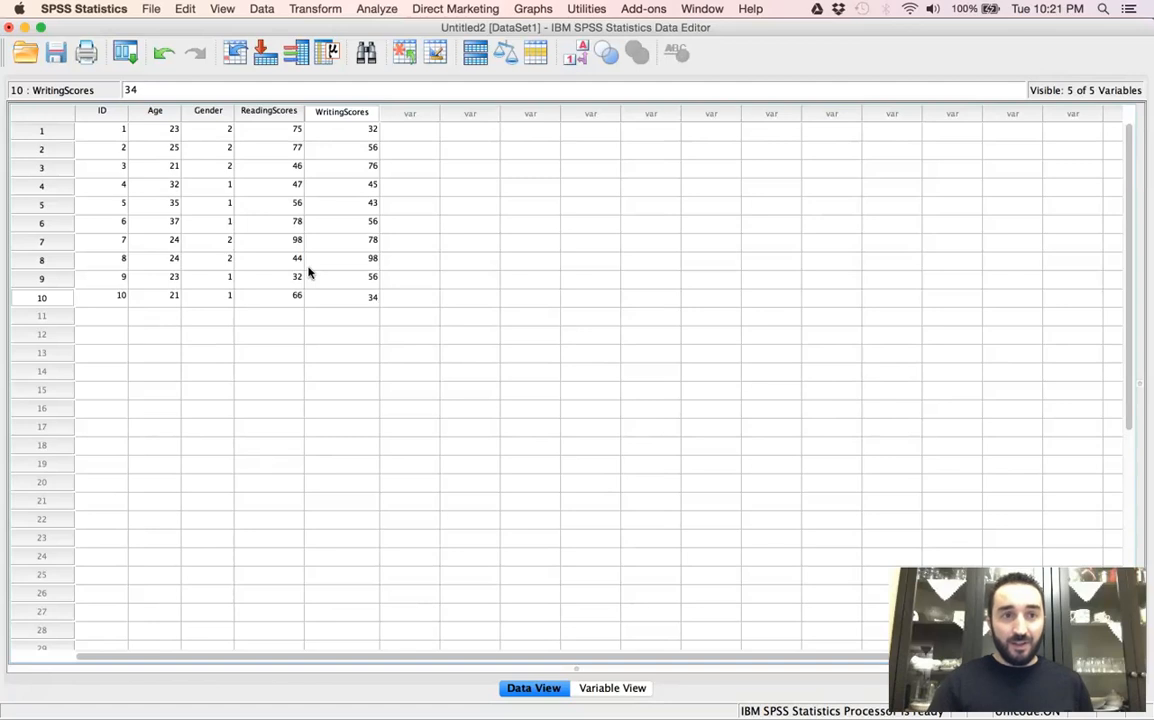
Step: Save the dataset in the Documents folder as reading_writing_scores_june_6 in SPSS Statistics (*.sav) format
{"action": "left_click", "coordinate": [156, 12]}
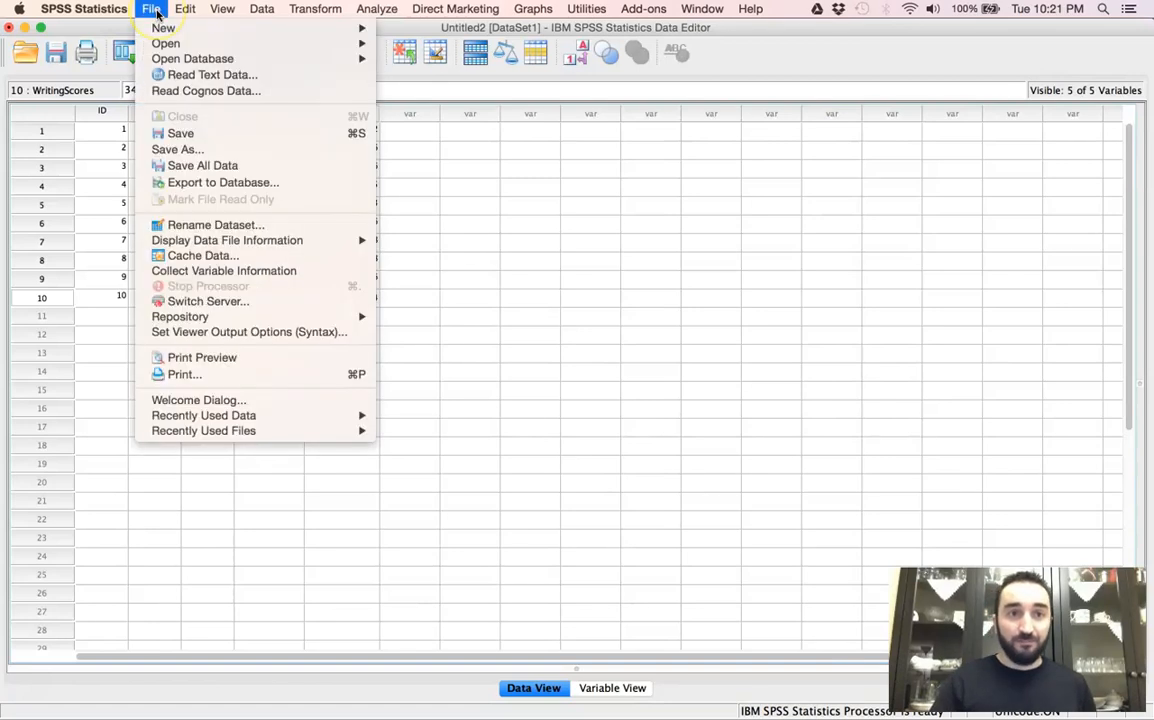
{"action": "left_click", "coordinate": [180, 150]}
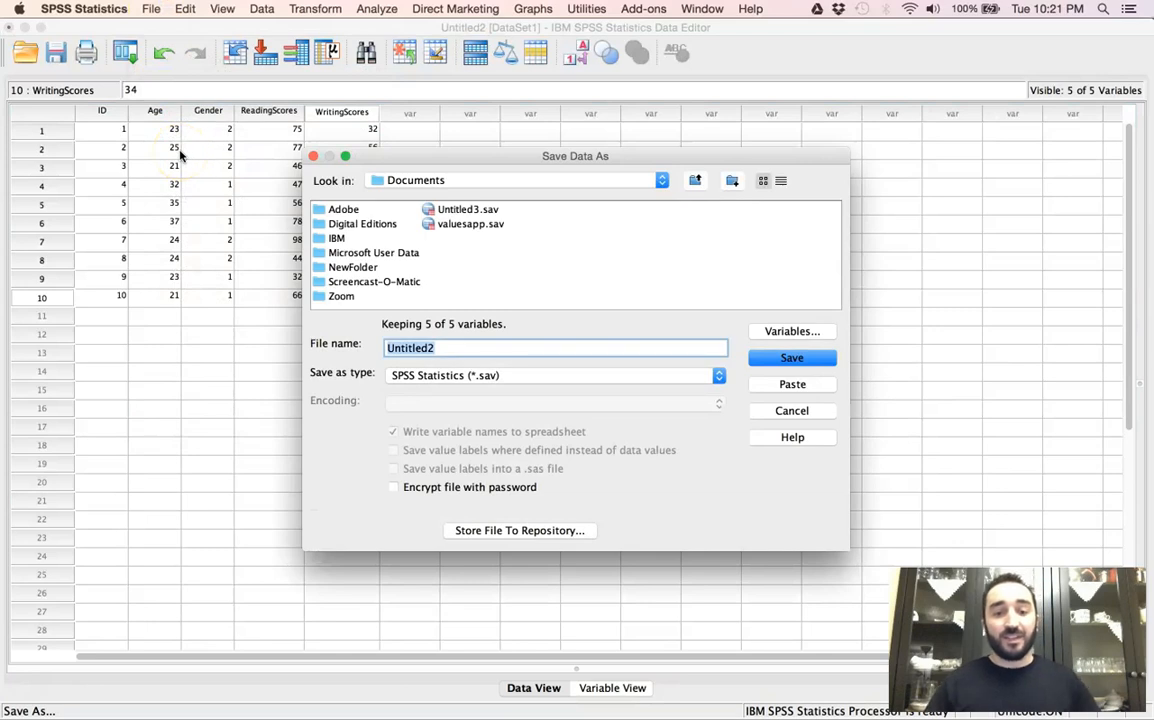
{"action": "type", "text": "reading_"}
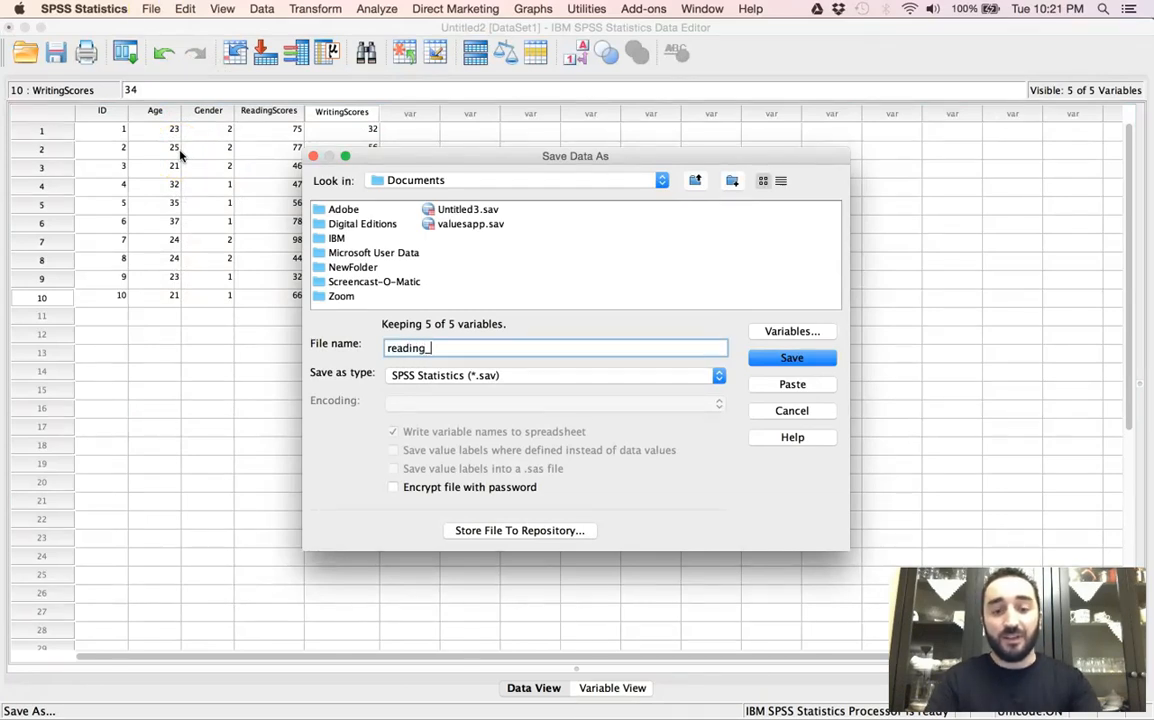
{"action": "type", "text": "writing_scores_"}
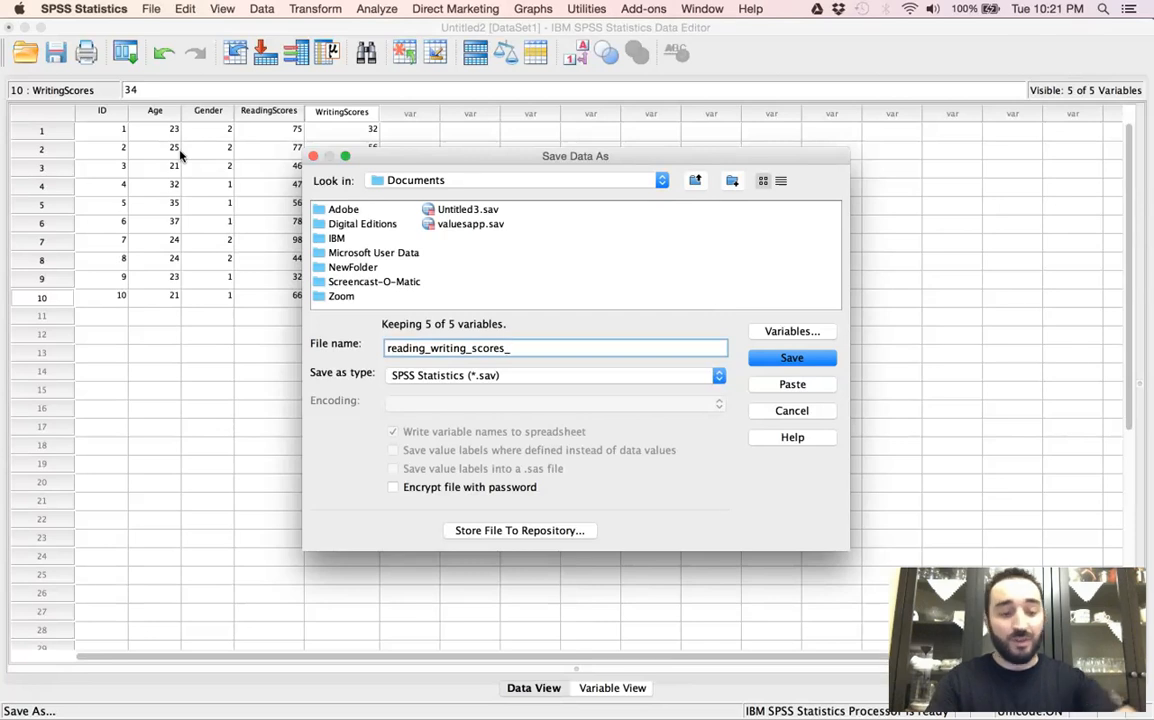
{"action": "type", "text": "june_6"}
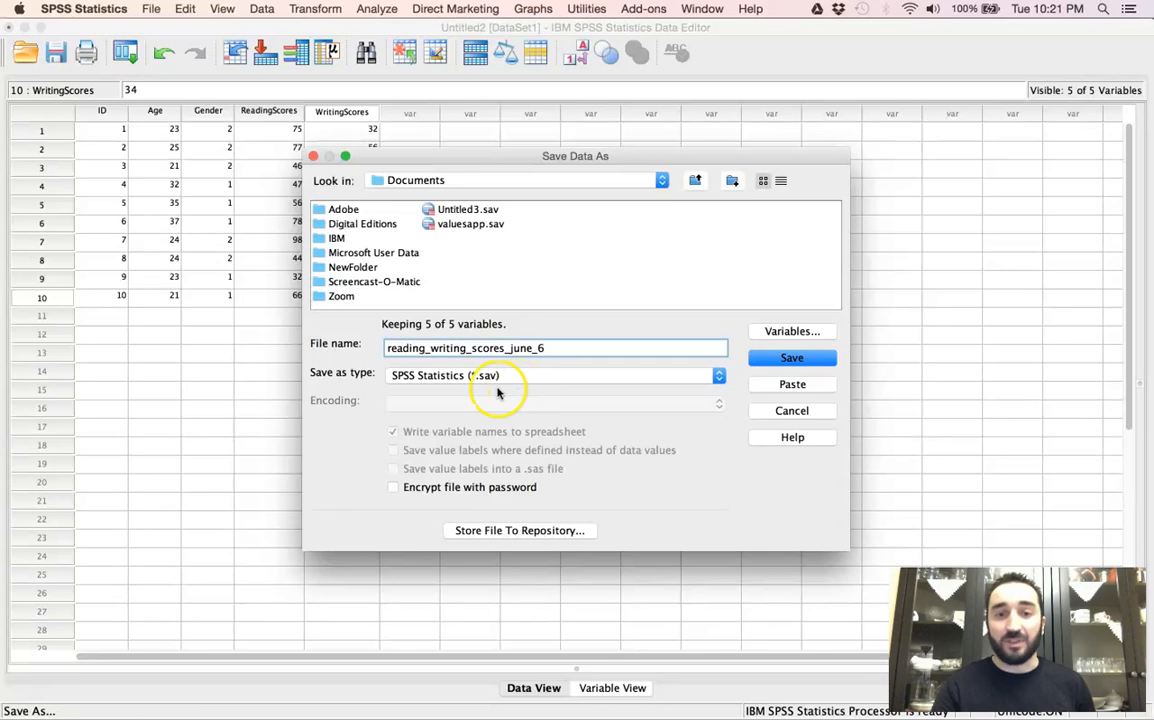
{"action": "left_click", "coordinate": [788, 360]}
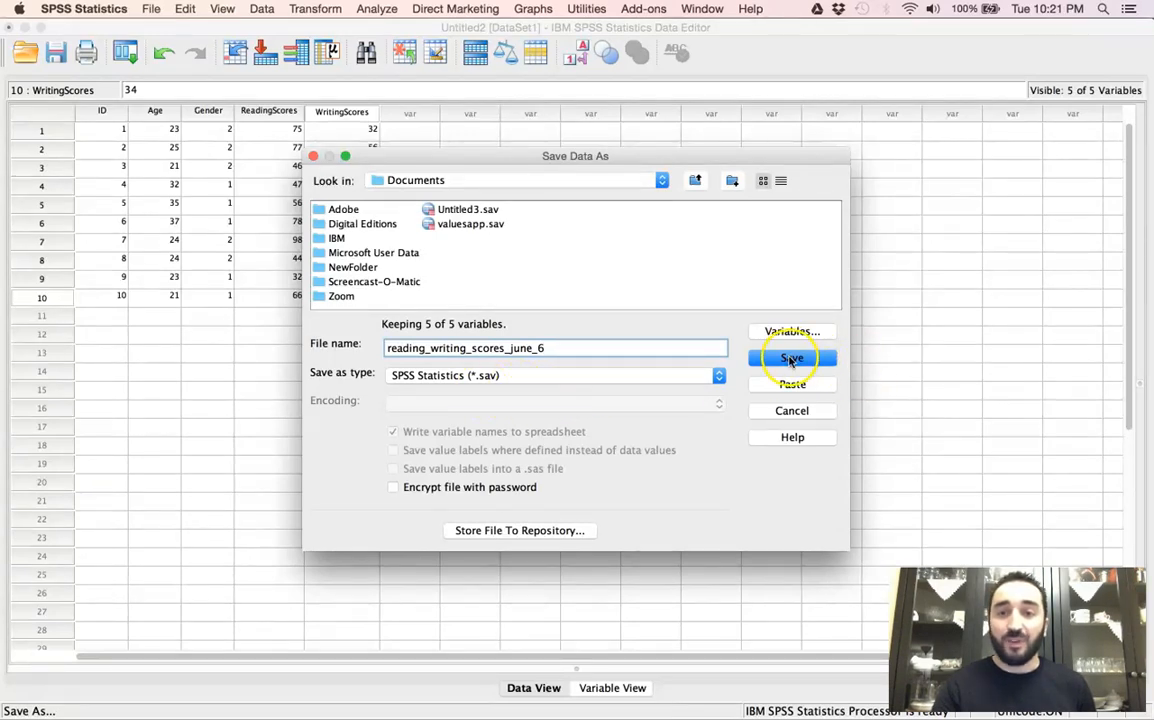